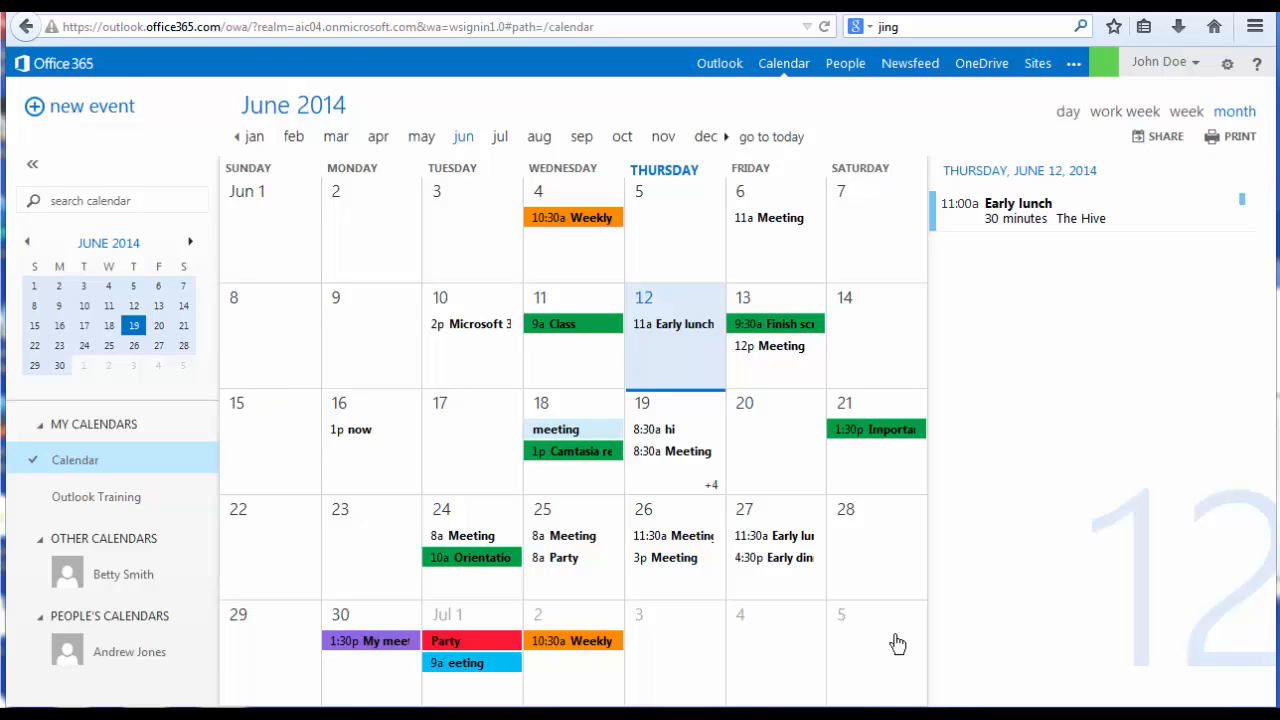
# Create a new event on July 4 titled "Meeting" with the location "Amaron 204".
pyautogui.doubleClick(772, 640)
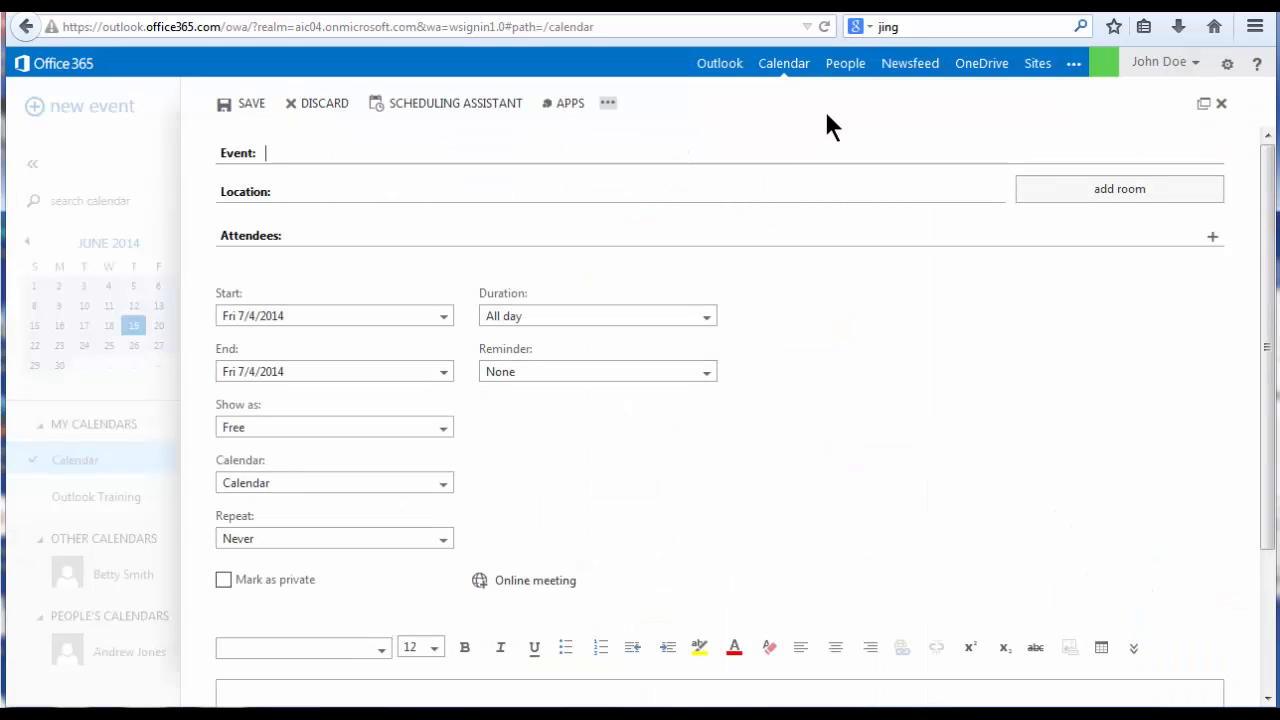
pyautogui.write('M')
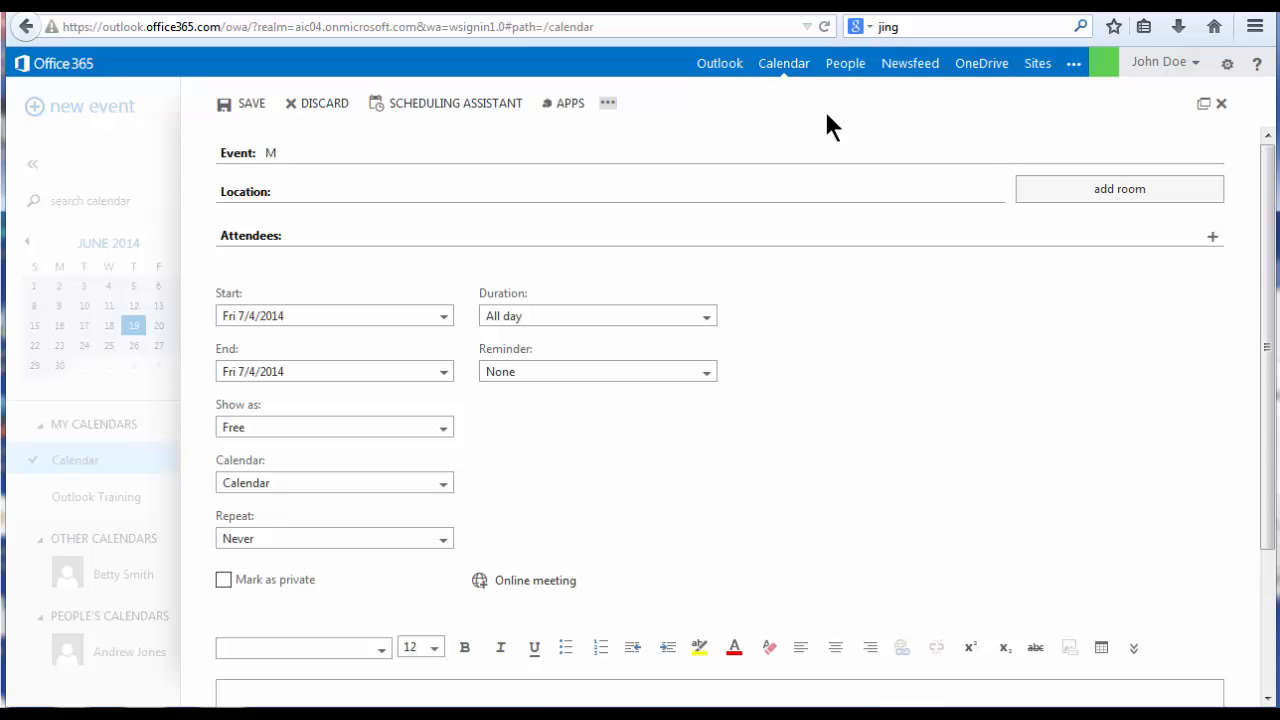
pyautogui.write('eeting')
pyautogui.click(846, 183)
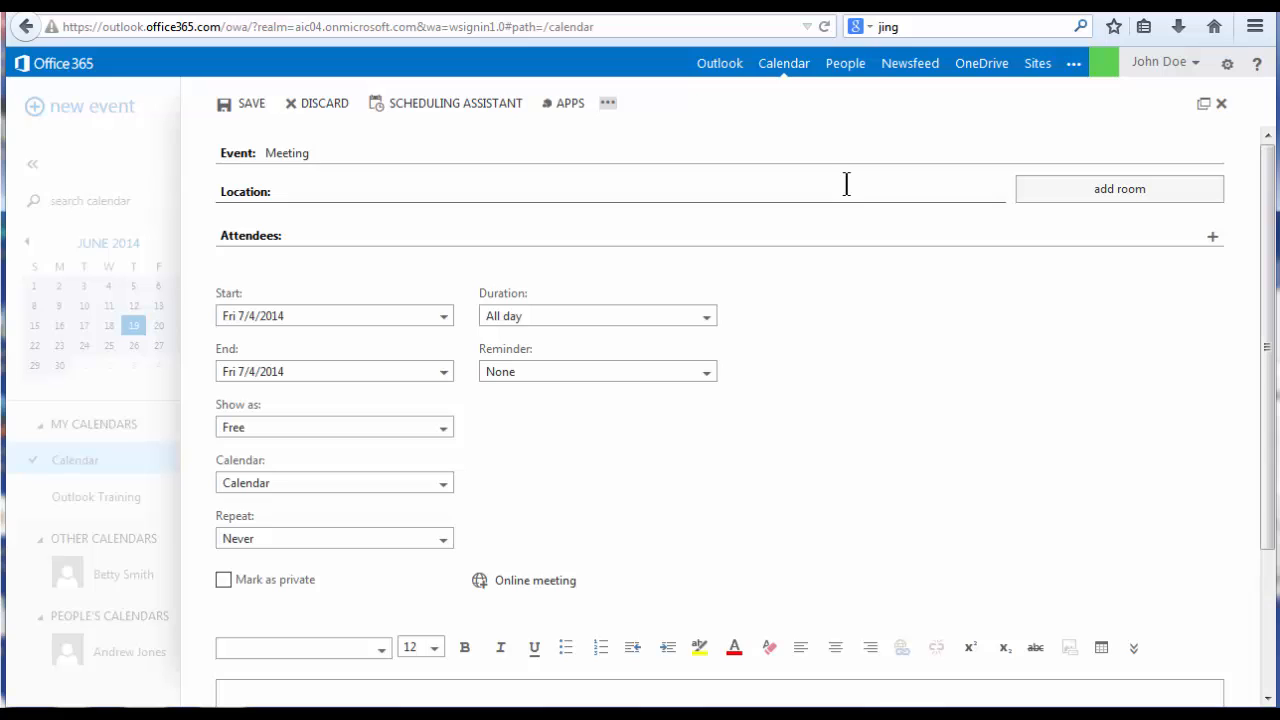
pyautogui.write('Ama')
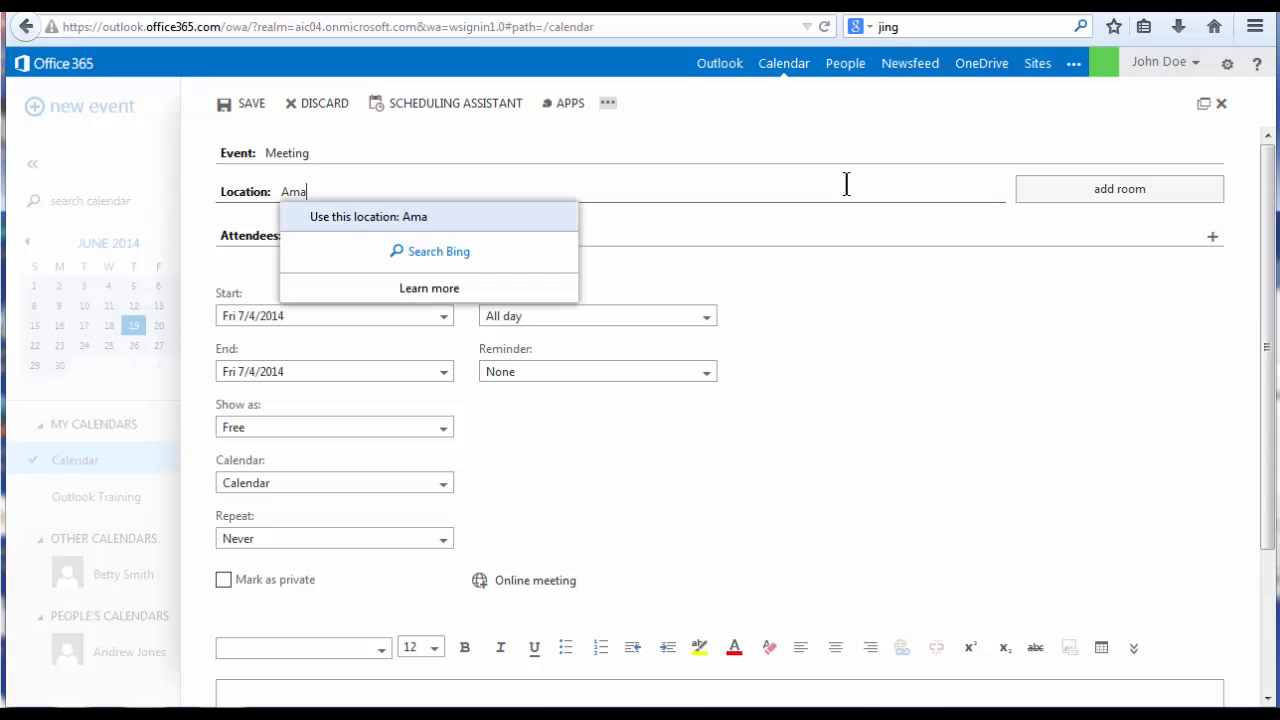
pyautogui.write('ron 204')
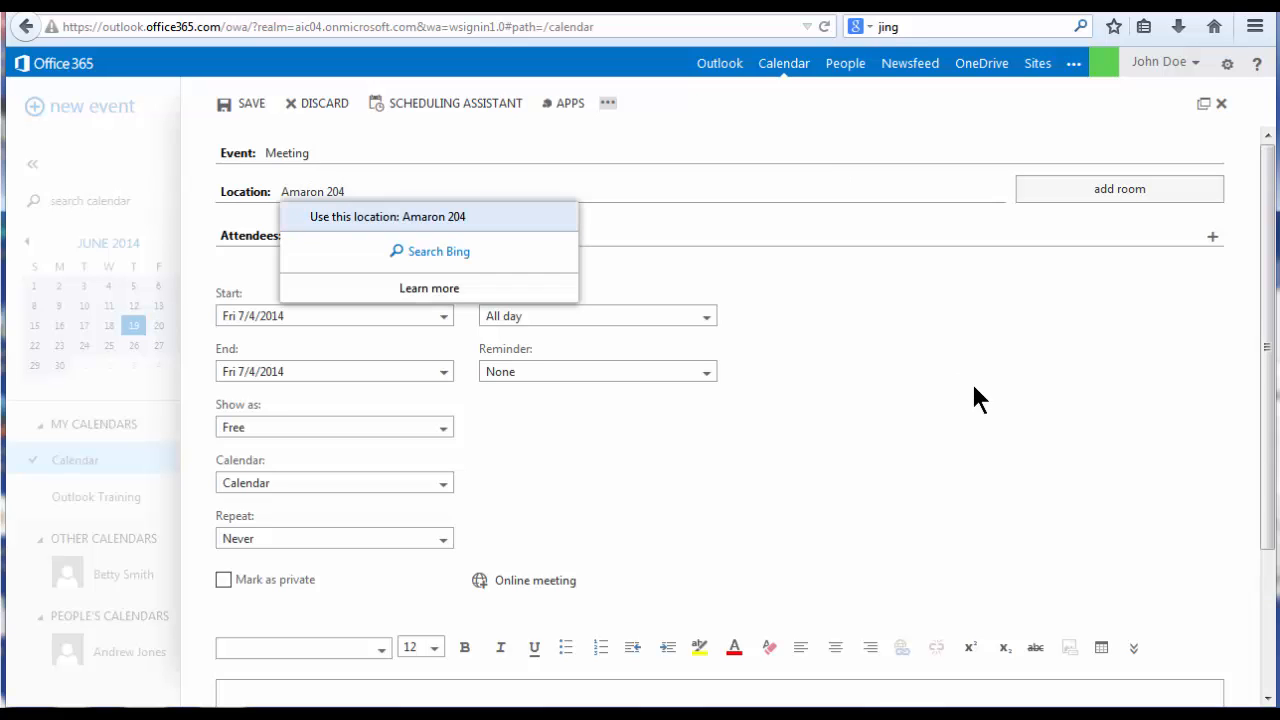
pyautogui.click(971, 381)
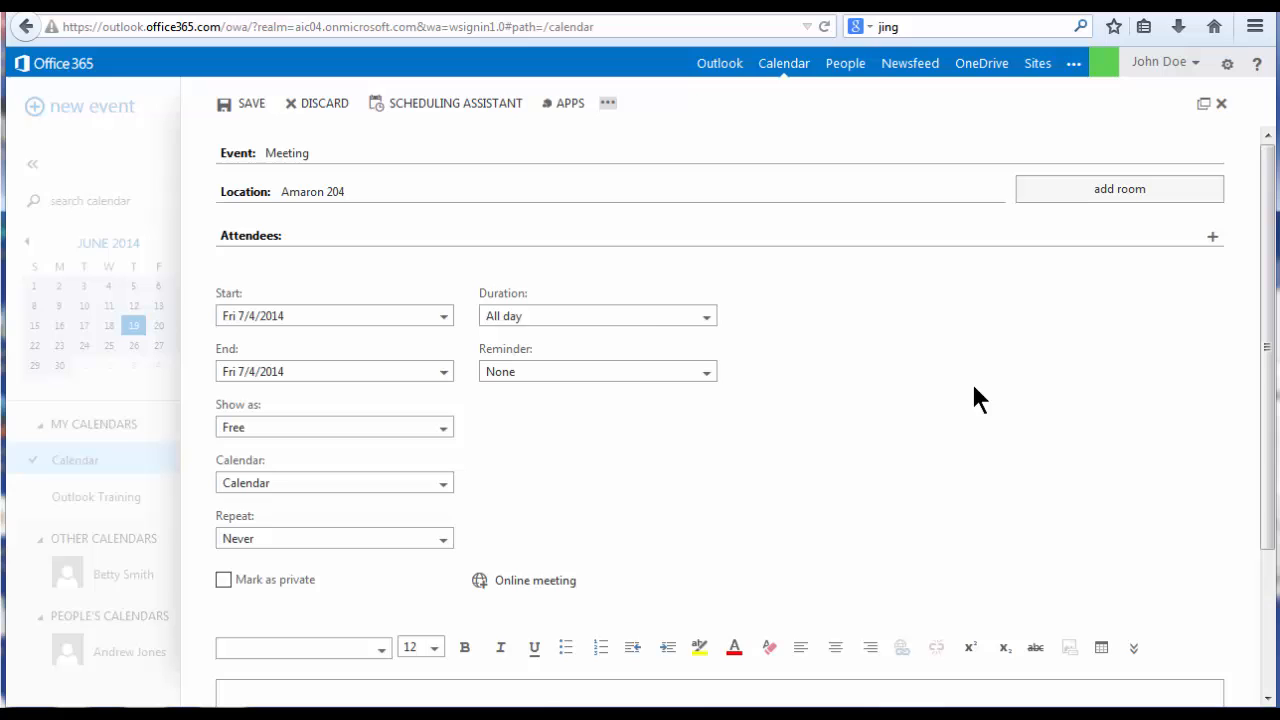
# Set the Meeting event's duration to Custom, starting at 11:00 AM and ending at 1:30 PM.
pyautogui.click(708, 322)
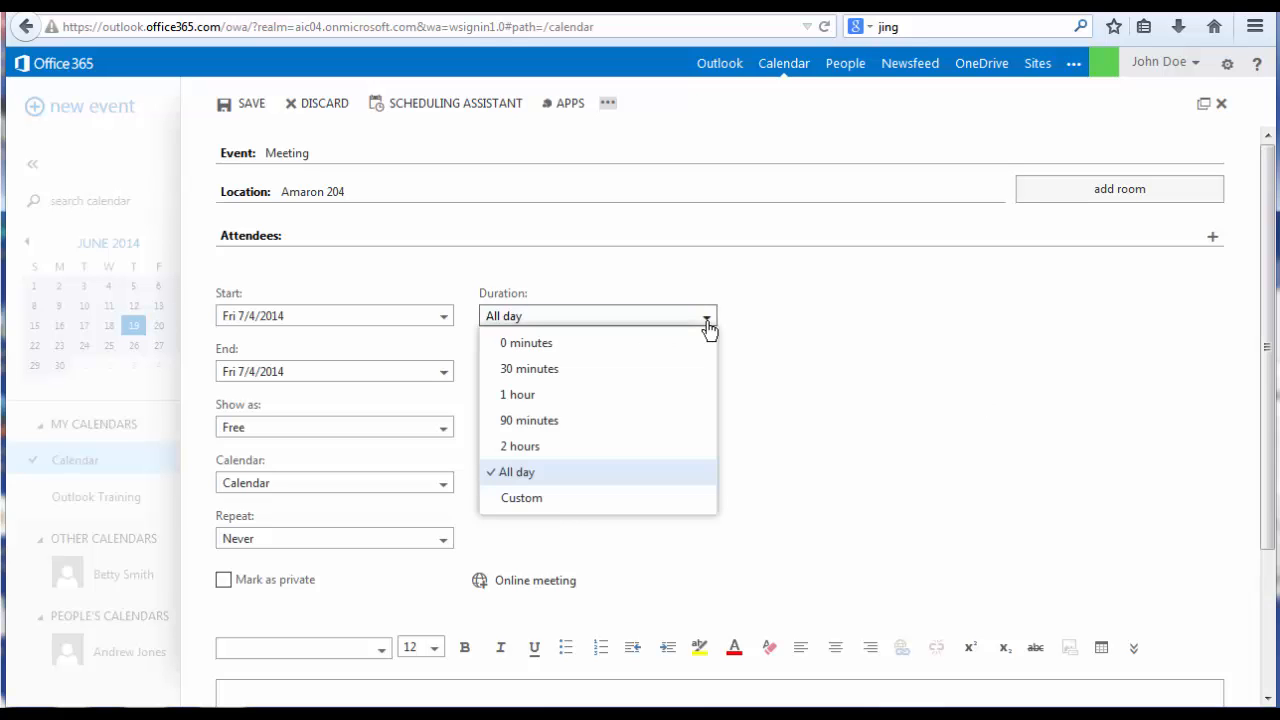
pyautogui.click(580, 513)
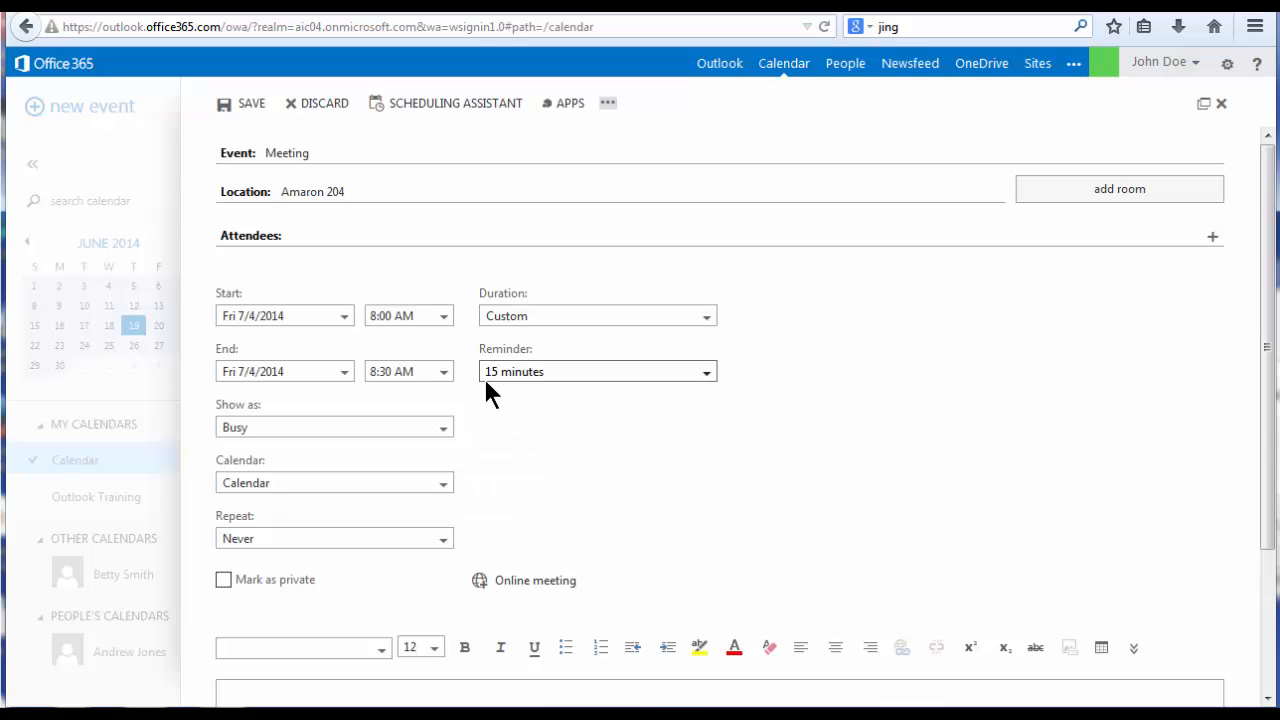
pyautogui.click(443, 318)
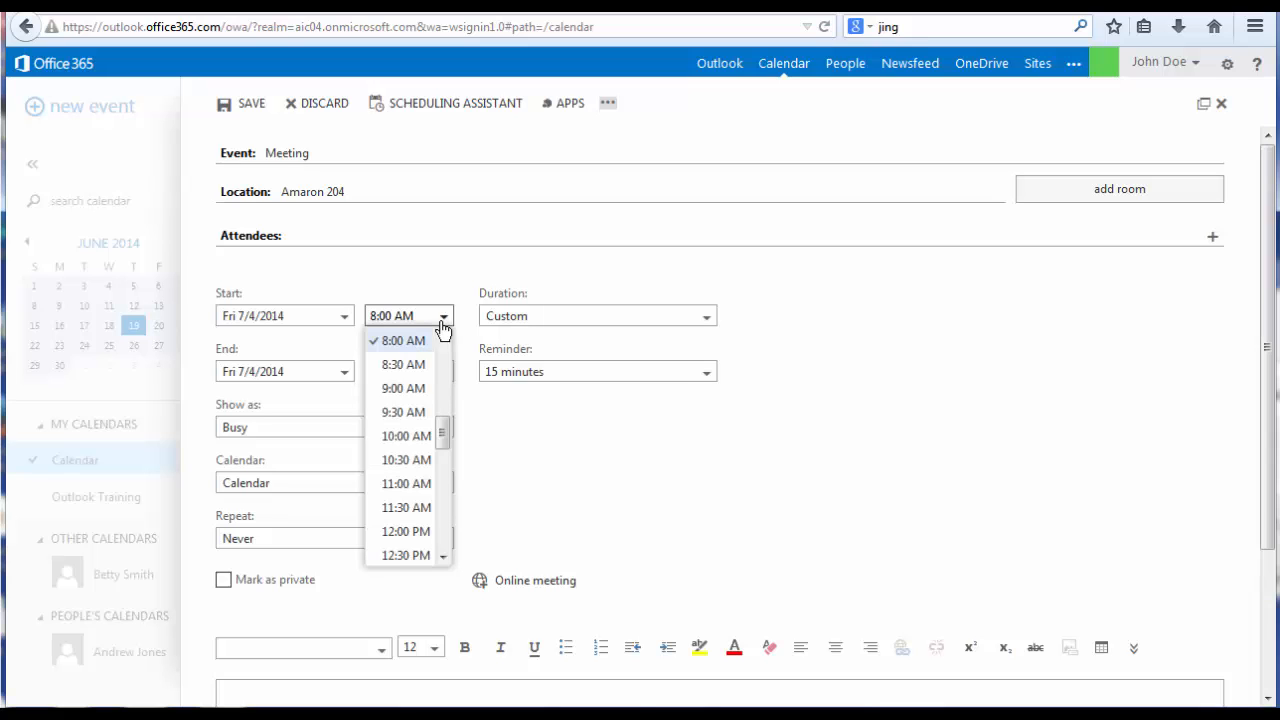
pyautogui.click(383, 484)
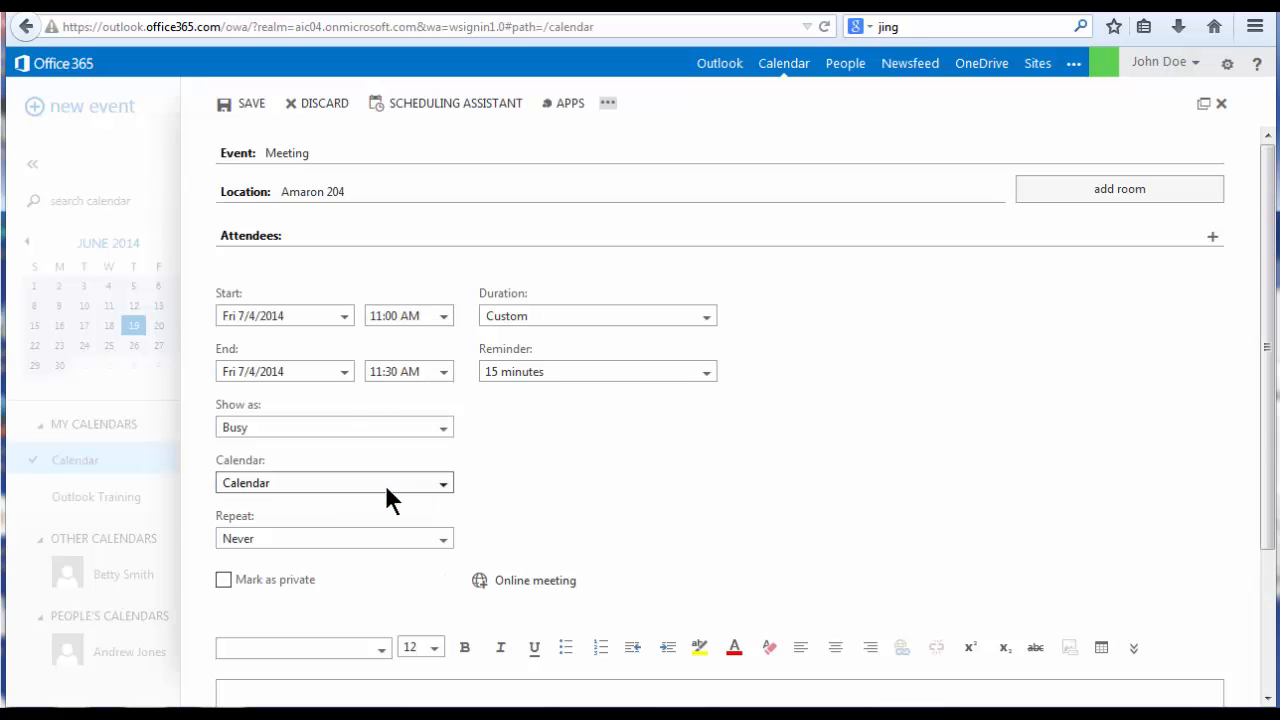
pyautogui.click(384, 483)
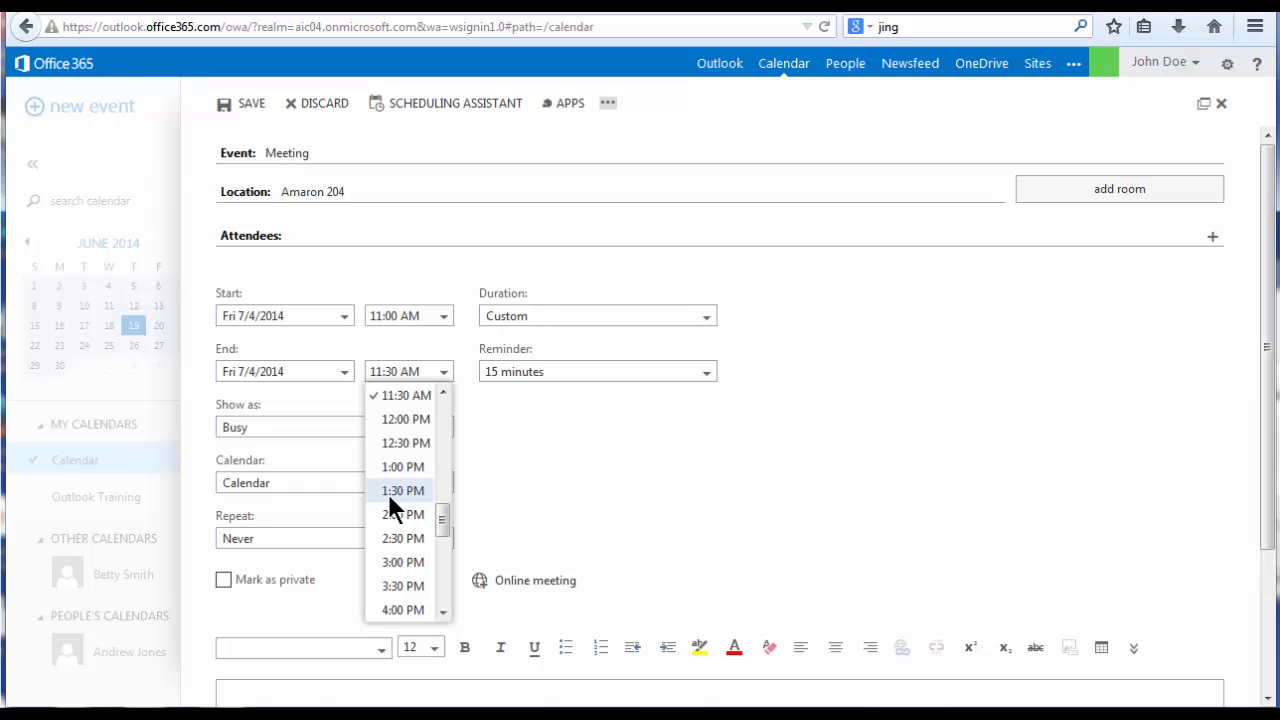
pyautogui.click(395, 491)
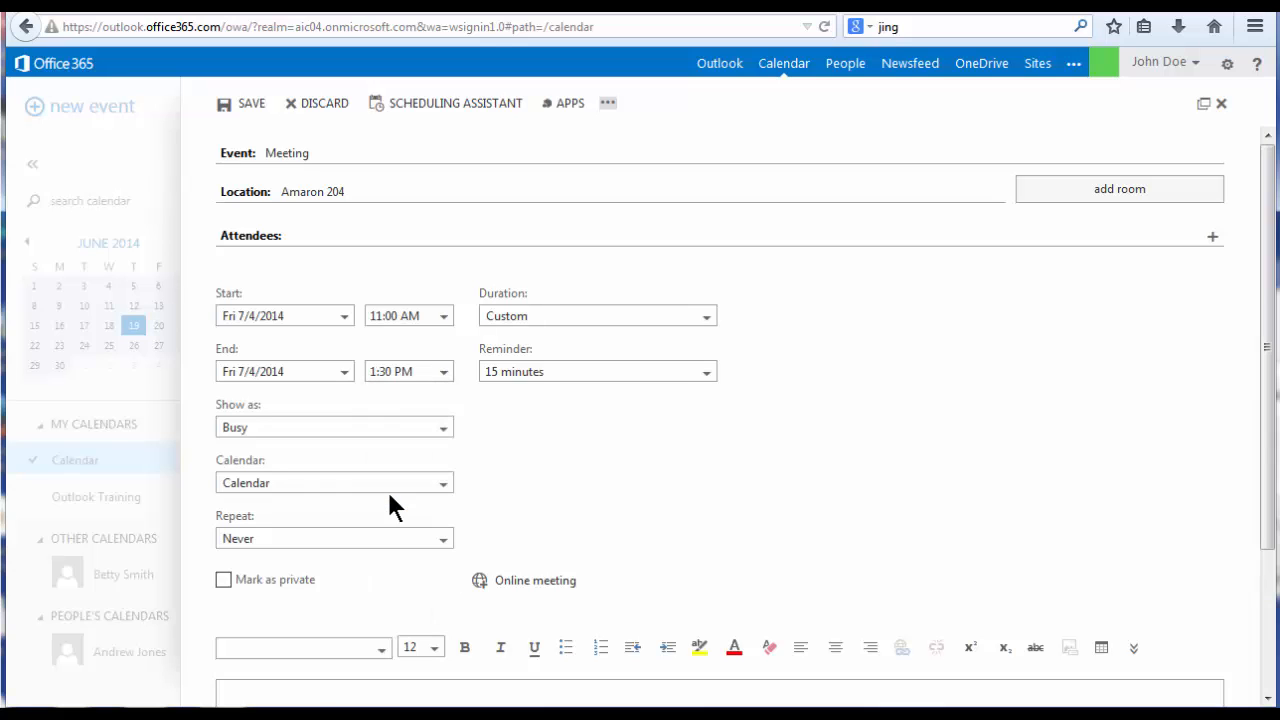
# Set the Meeting event's reminder to 30 minutes and save the event.
pyautogui.click(707, 377)
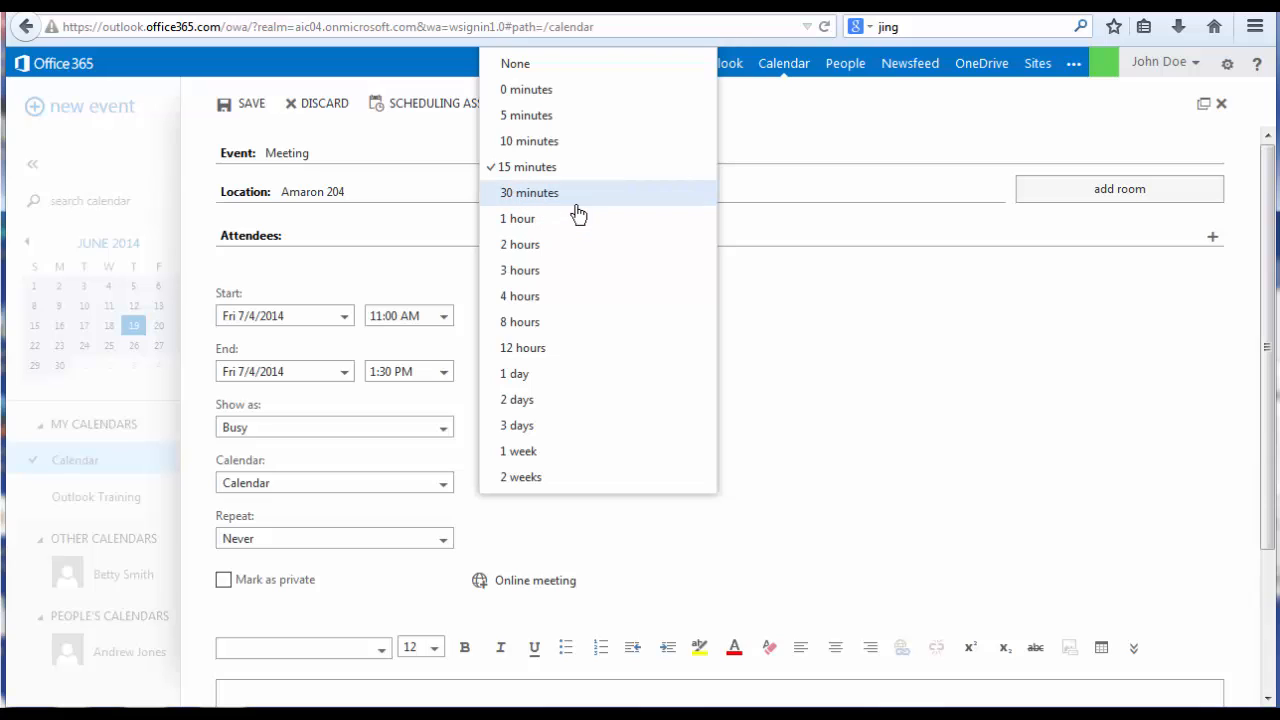
pyautogui.click(560, 193)
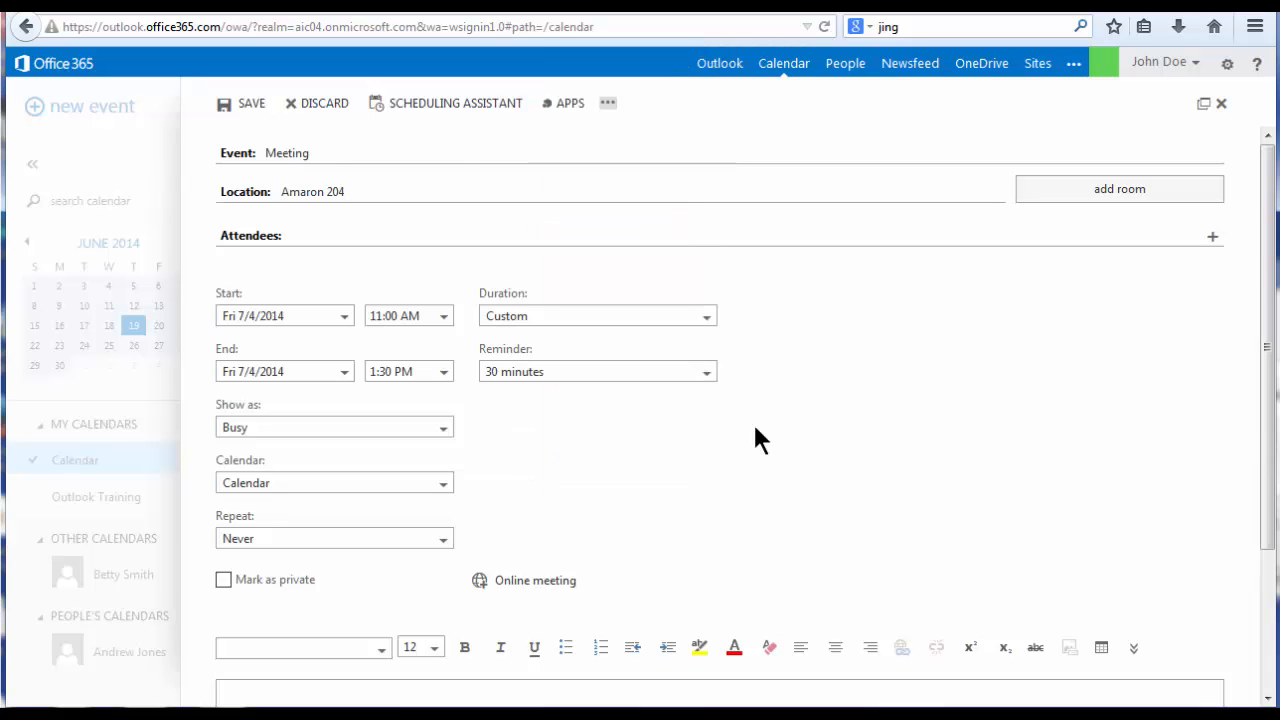
pyautogui.click(250, 106)
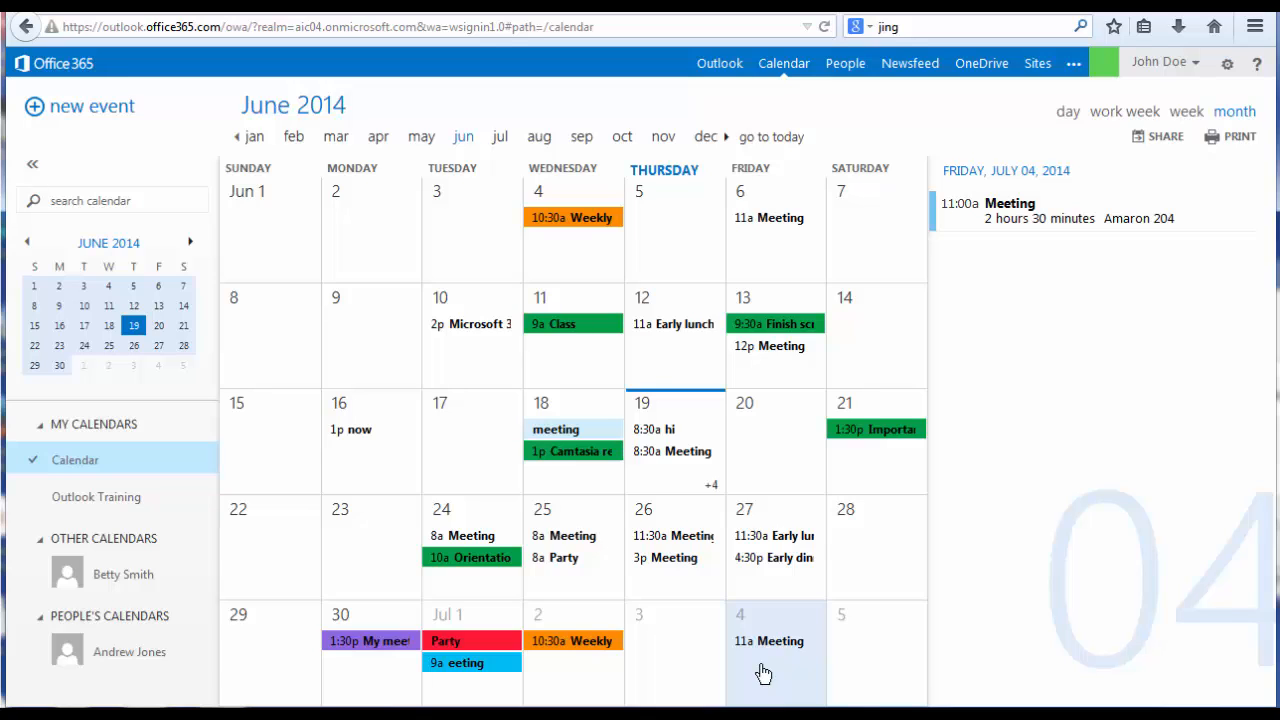
# Create another event titled "Party" with the location "Lee Hall".
pyautogui.click(71, 118)
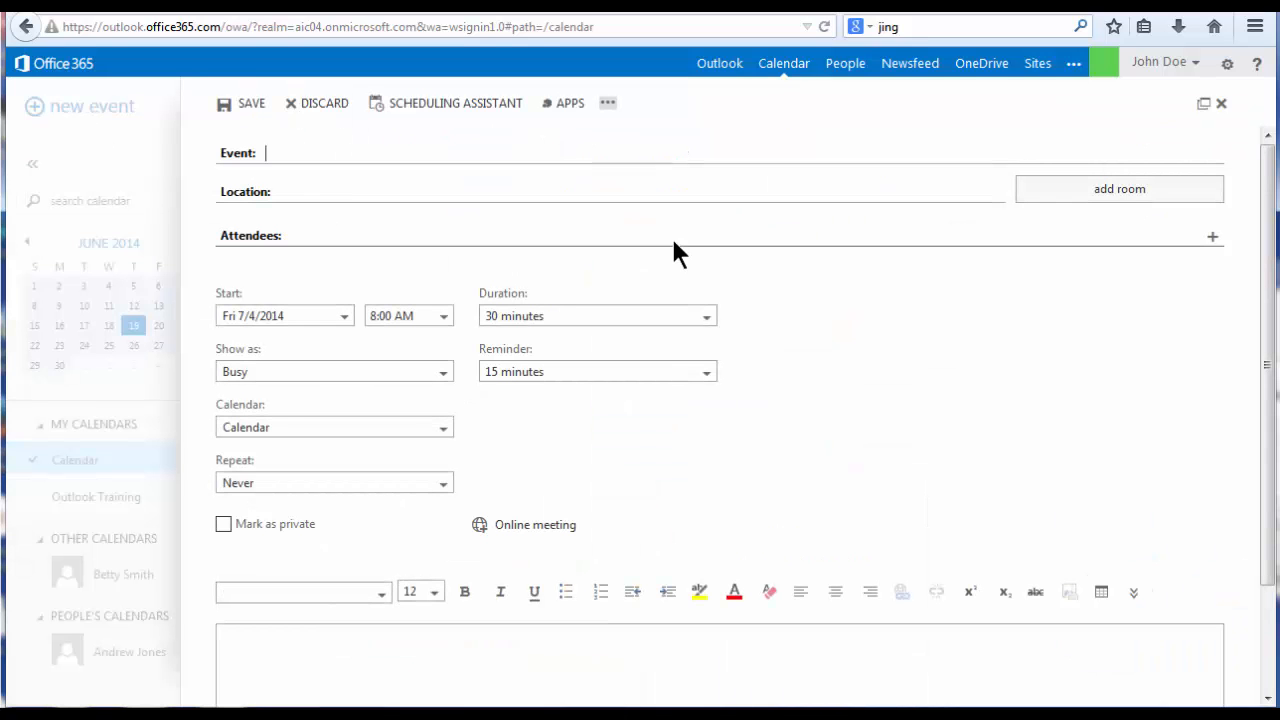
pyautogui.write('Party')
pyautogui.press('Tab')
pyautogui.press('Tab')
pyautogui.hotkey('shift', 'Tab')
pyautogui.write('Lee ')
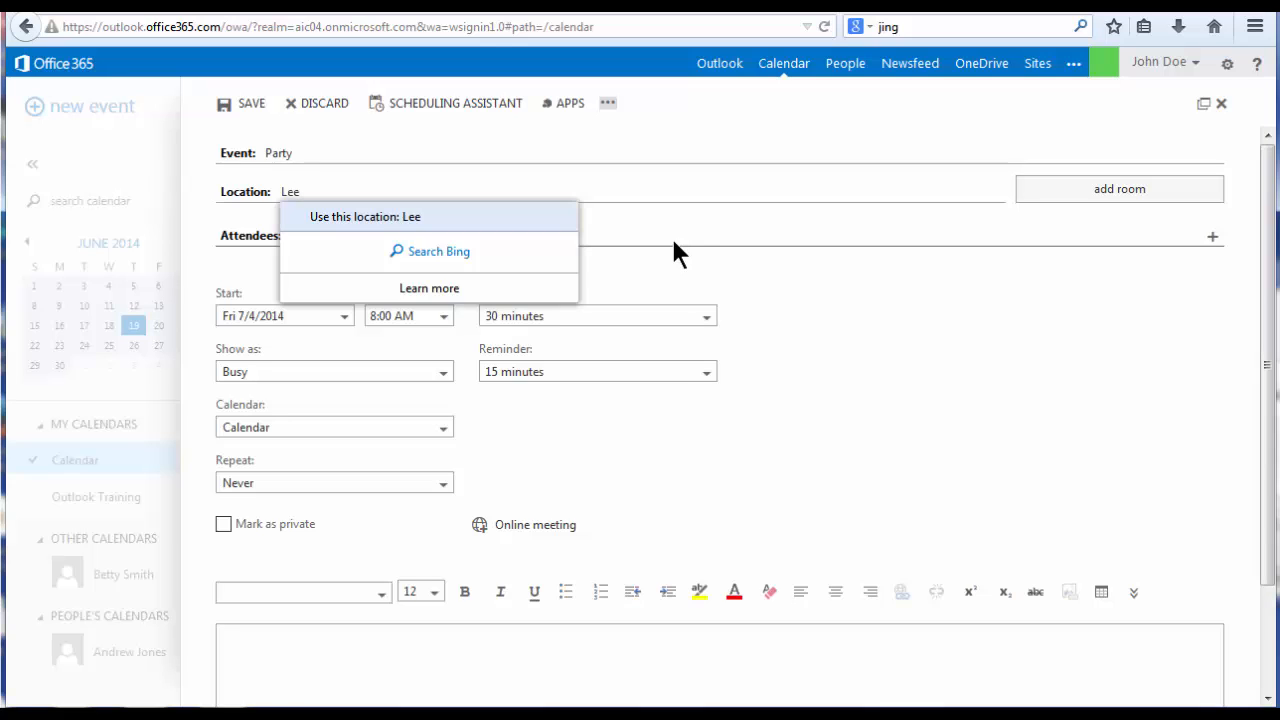
pyautogui.write('Hall')
pyautogui.press('Tab')
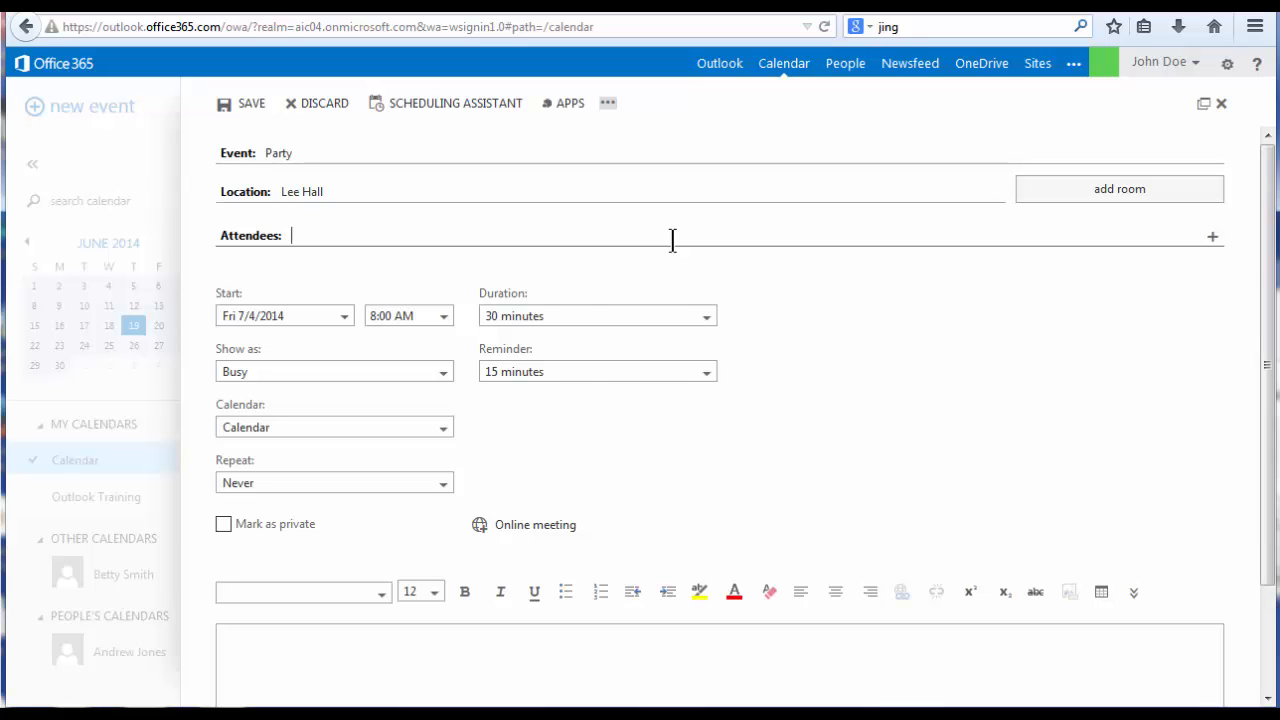
# Invite the first four individual contacts from the contact list and the All IT group as attendees of the Party event.
pyautogui.write('an')
pyautogui.press('Return')
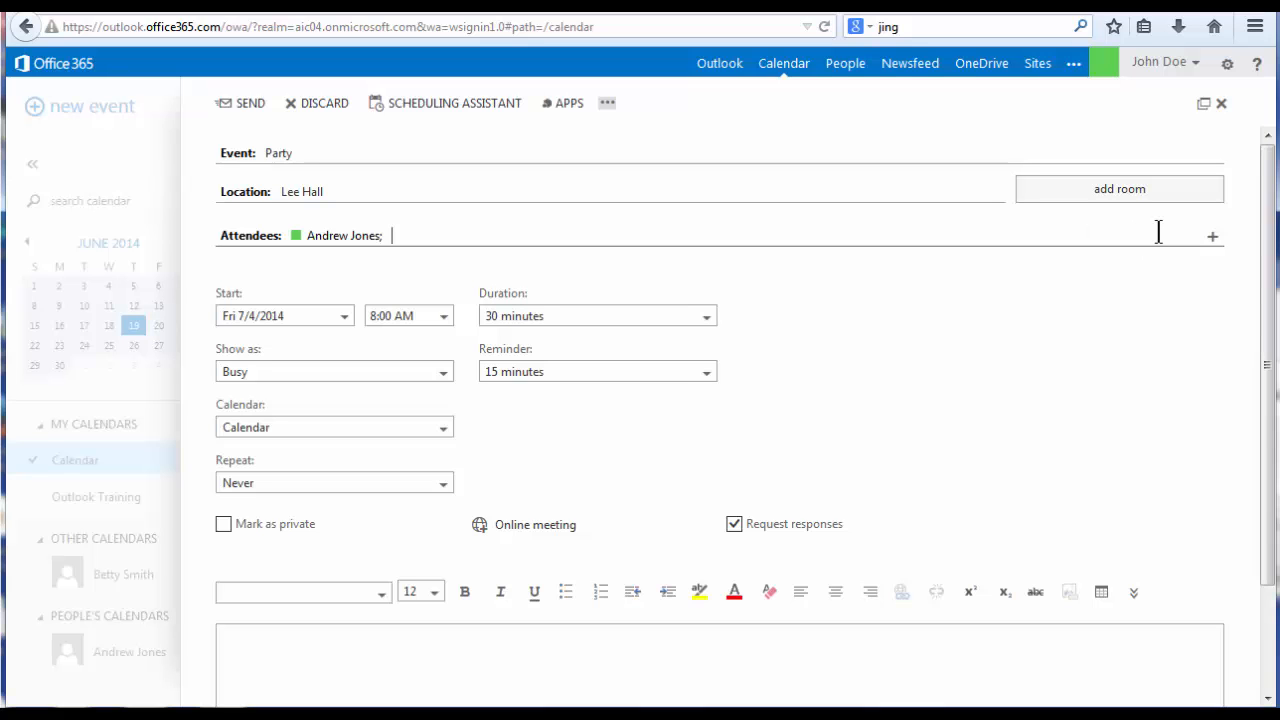
pyautogui.click(1212, 240)
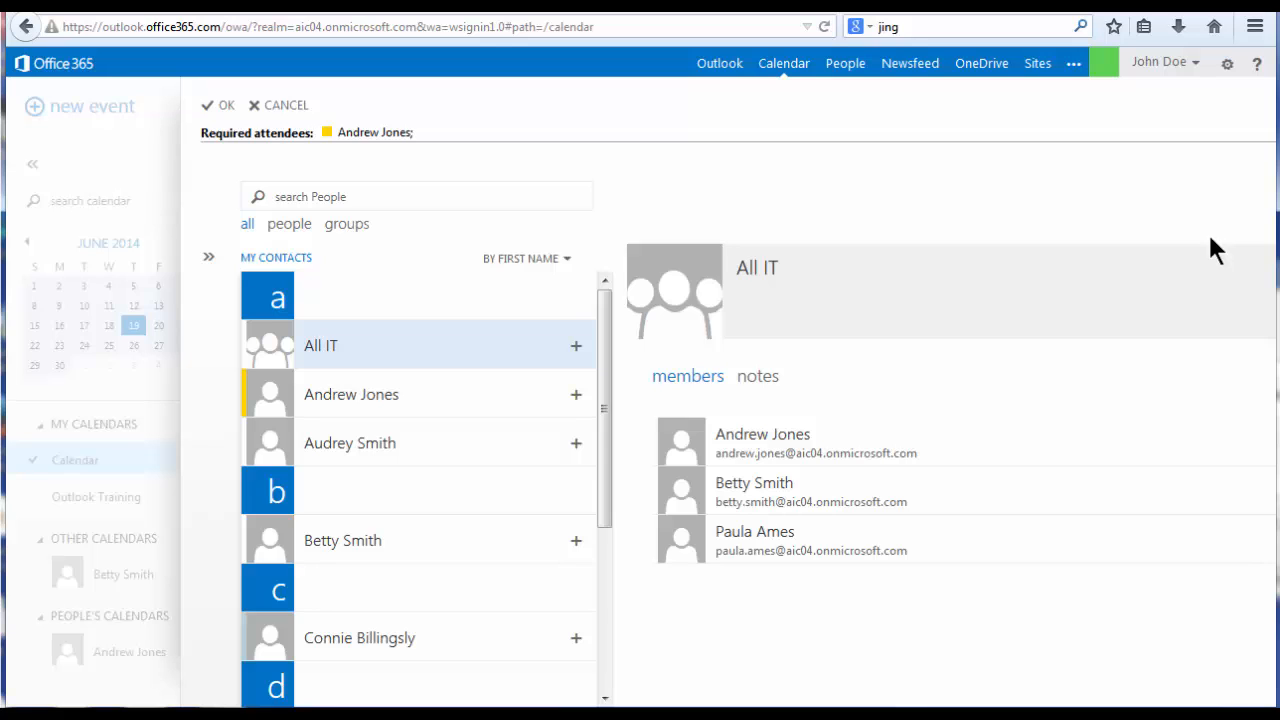
pyautogui.doubleClick(479, 441)
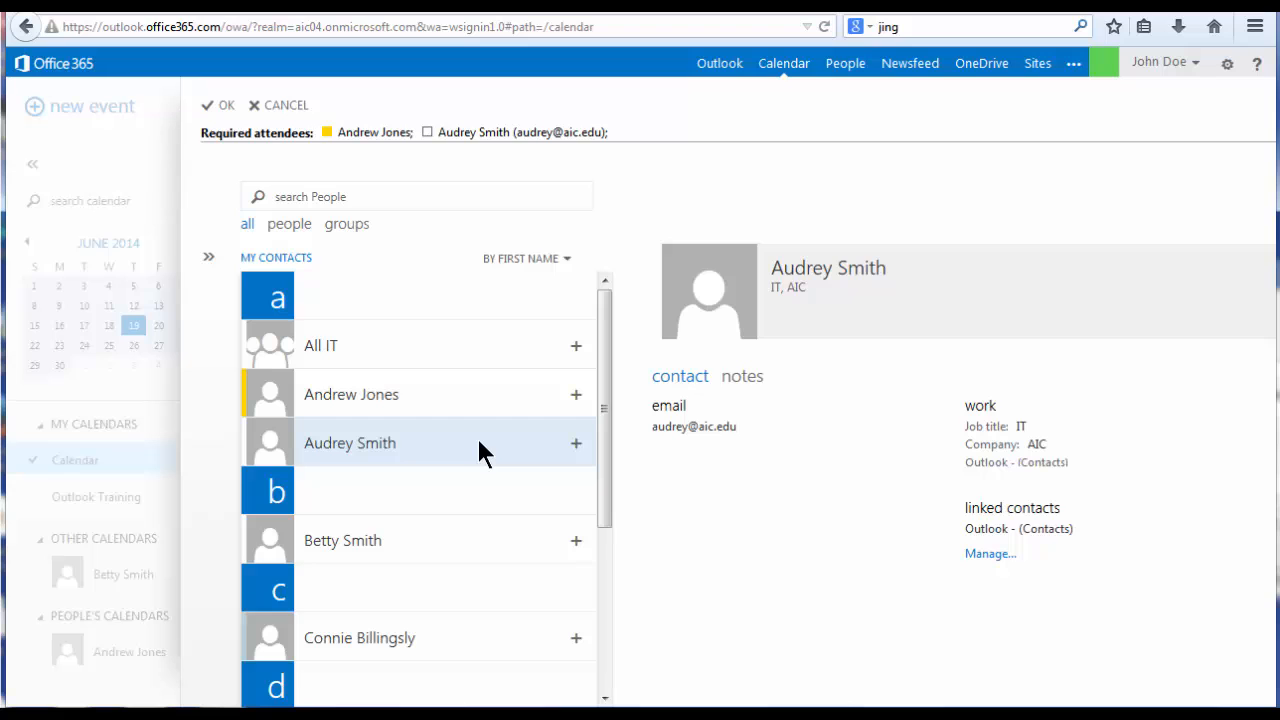
pyautogui.doubleClick(470, 540)
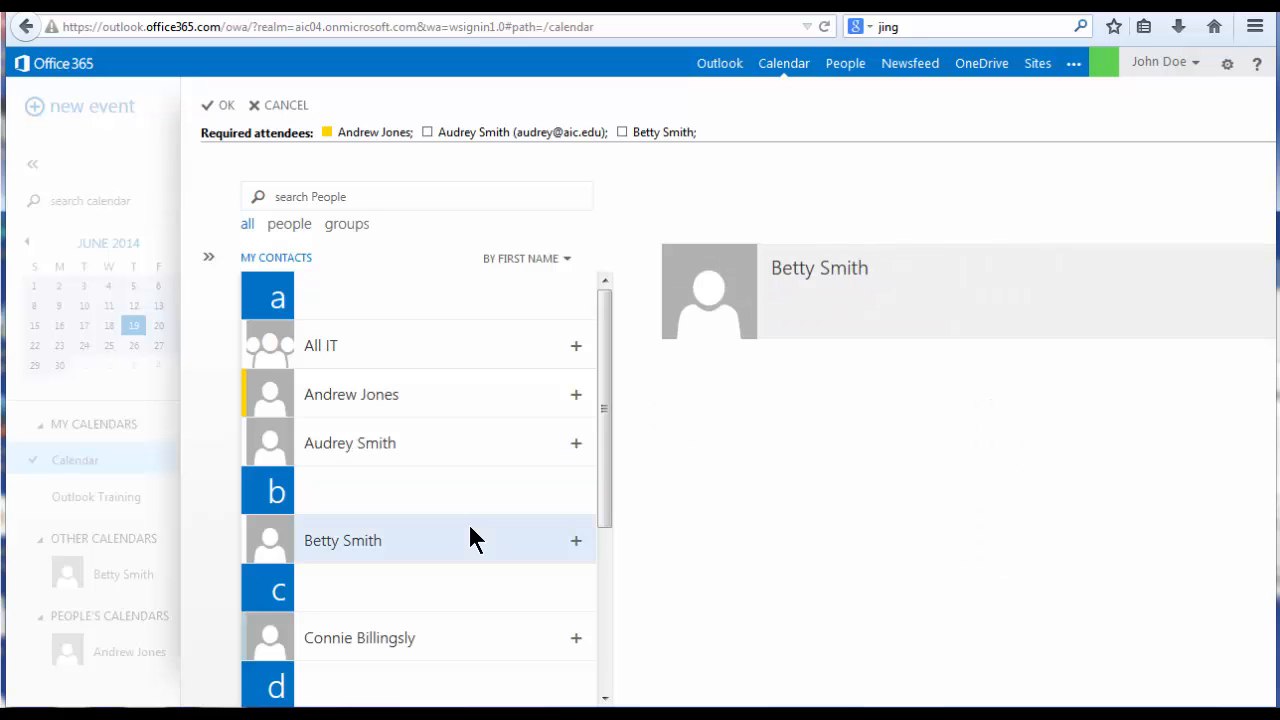
pyautogui.doubleClick(428, 652)
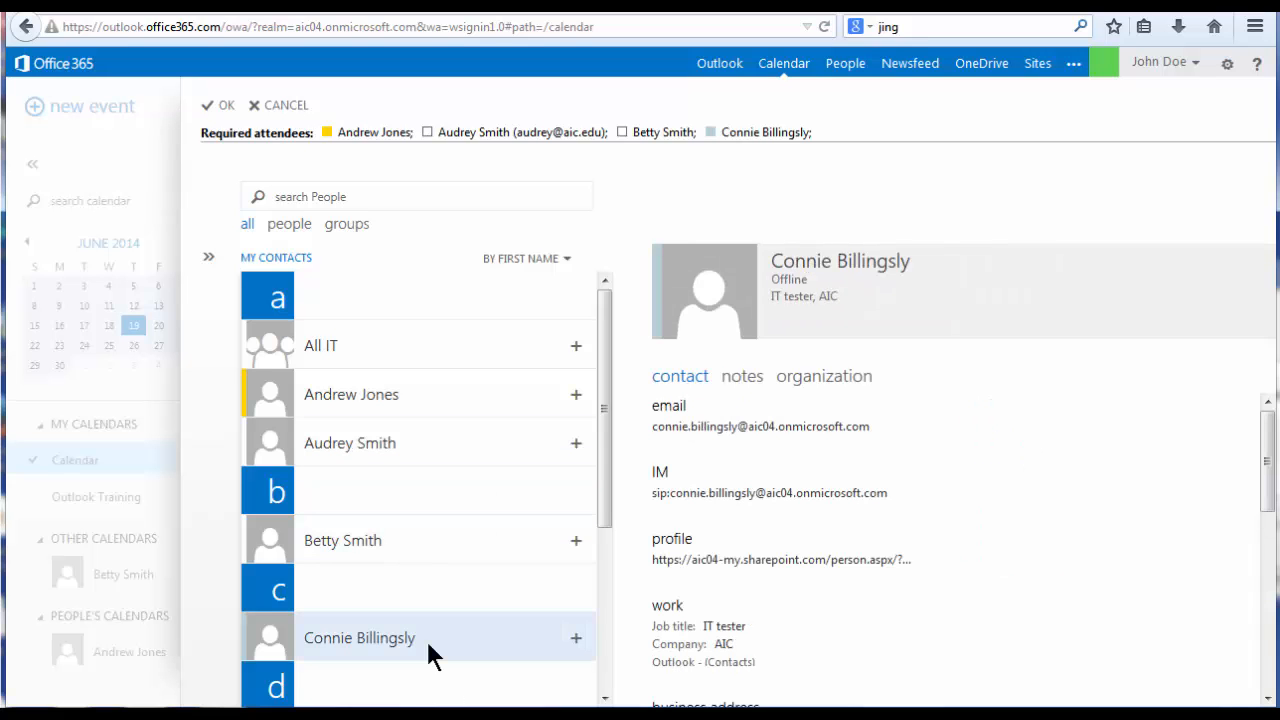
pyautogui.click(404, 352)
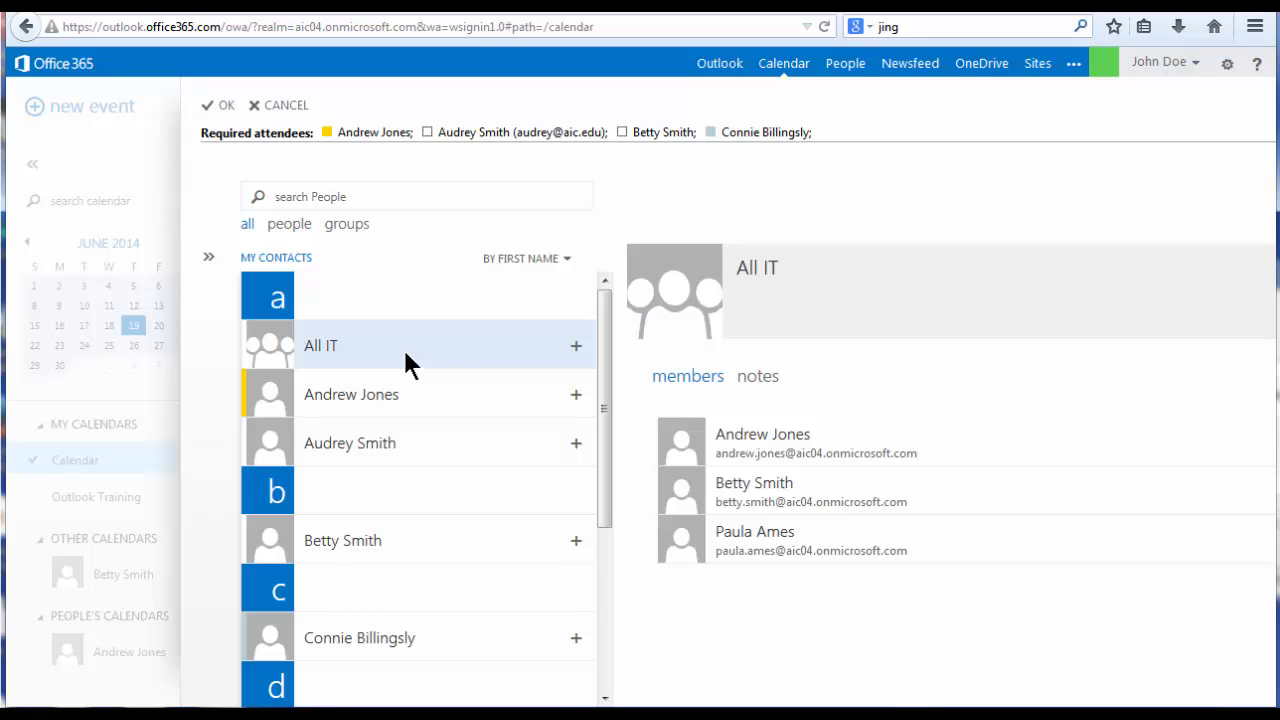
pyautogui.doubleClick(402, 346)
pyautogui.click(228, 107)
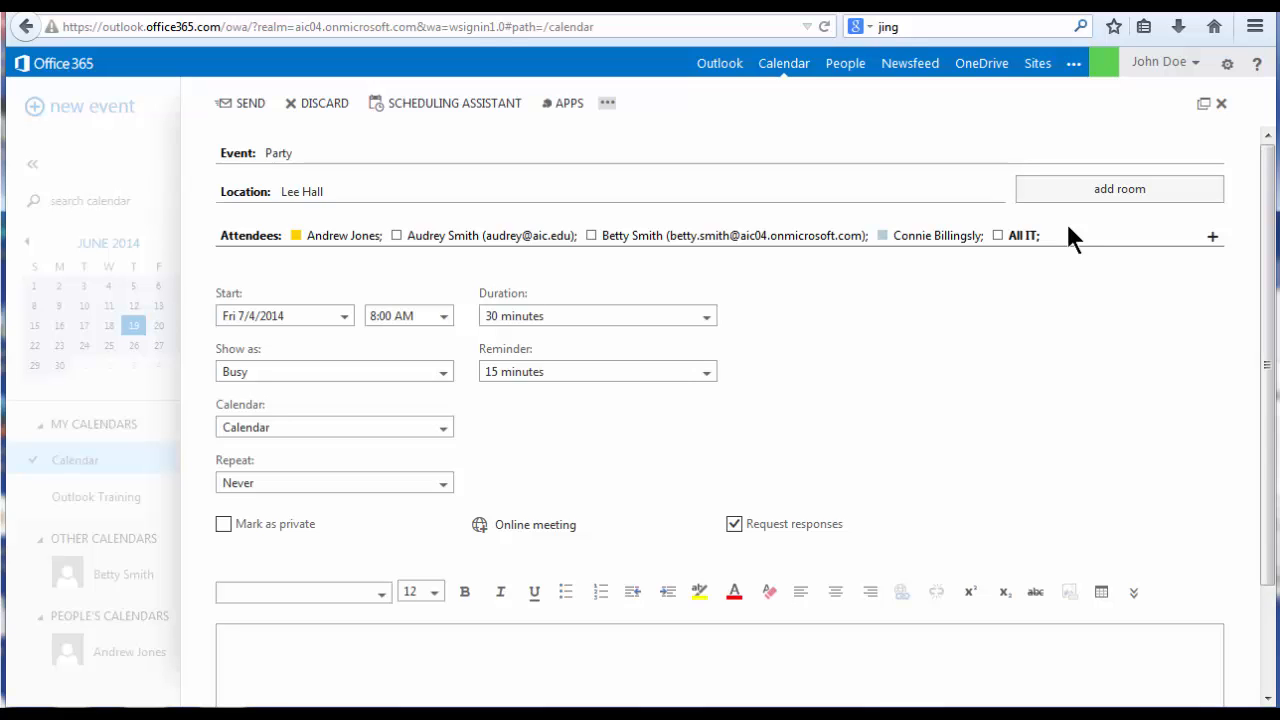
# Write the message "Be there early!!" in the body of the Party invitation.
pyautogui.click(1078, 652)
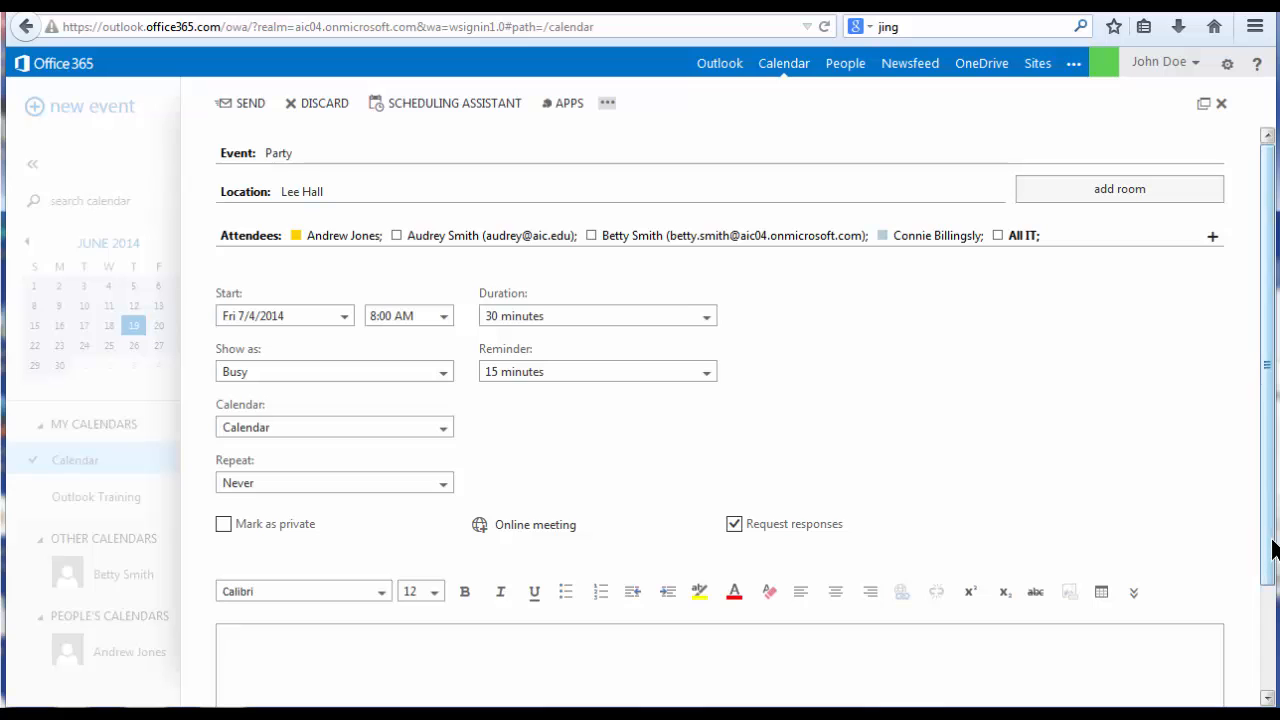
pyautogui.moveTo(1273, 548); pyautogui.dragTo(1253, 706)
pyautogui.click(872, 571)
pyautogui.write('Be there early')
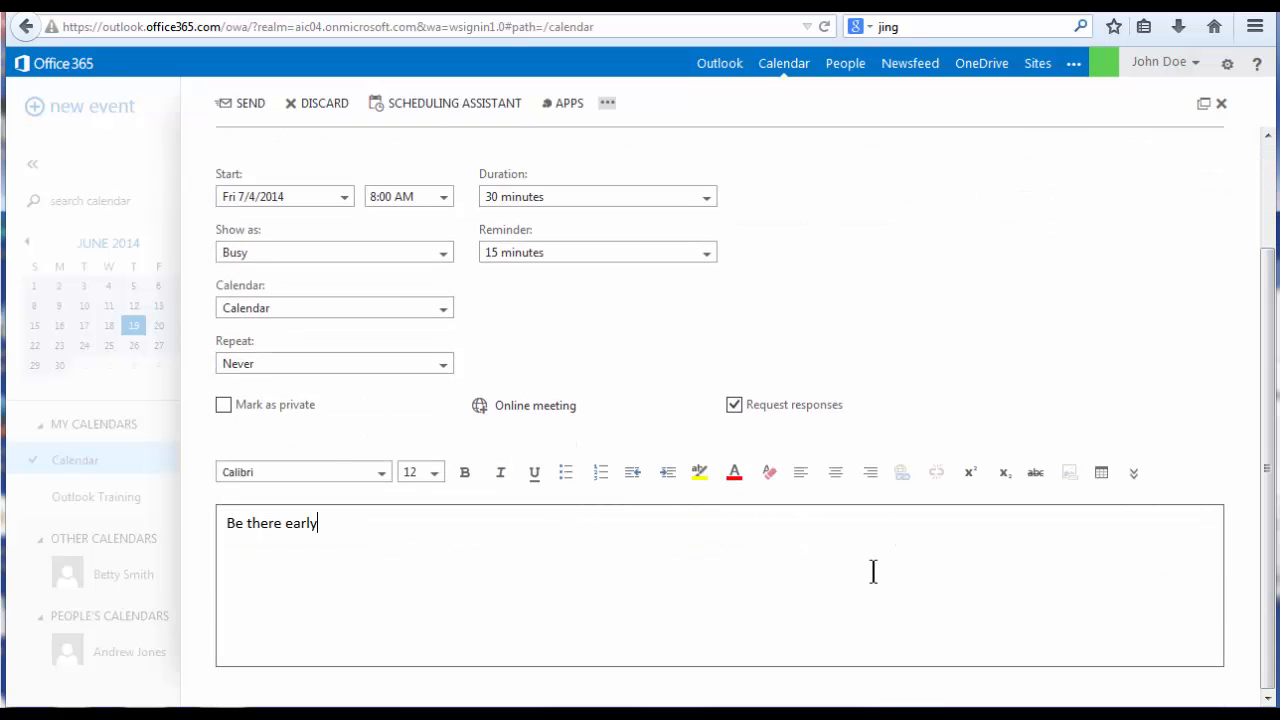
pyautogui.write('!!')
# Assign the Fun category to the Party event and send the invitation to the attendees.
pyautogui.scroll(2, 1250, 337)
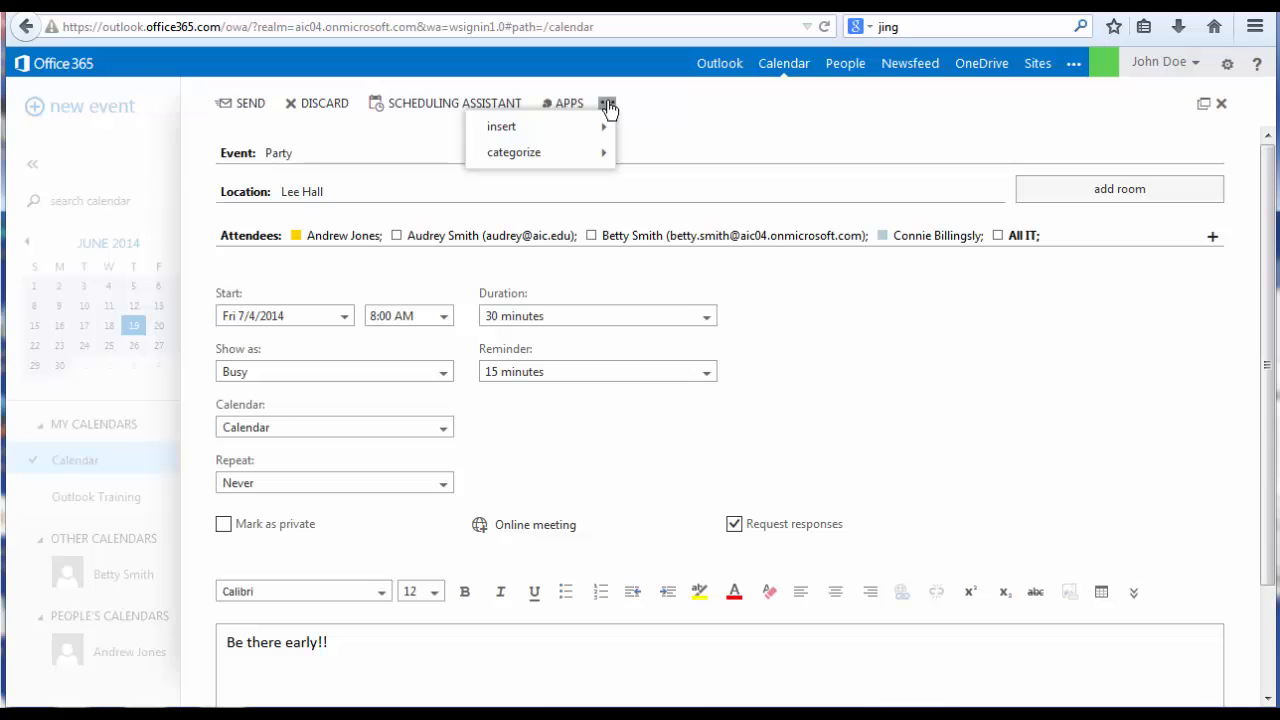
pyautogui.moveTo(589, 166)
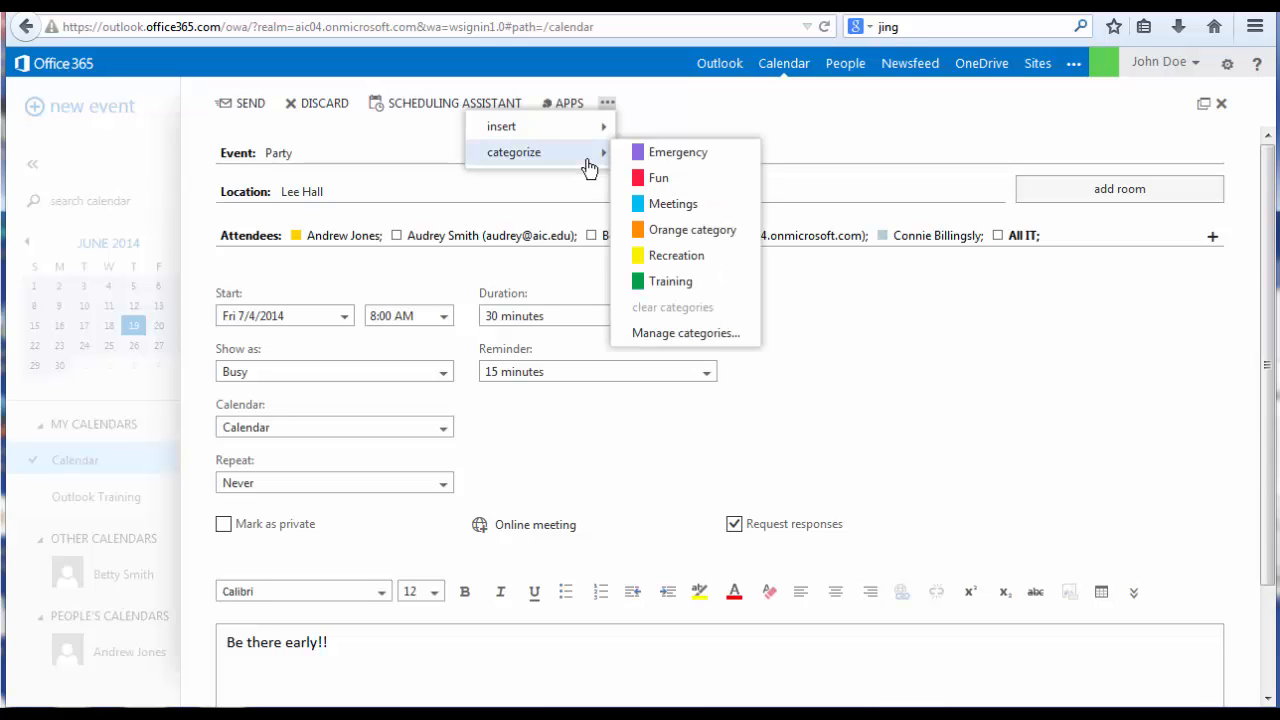
pyautogui.click(664, 181)
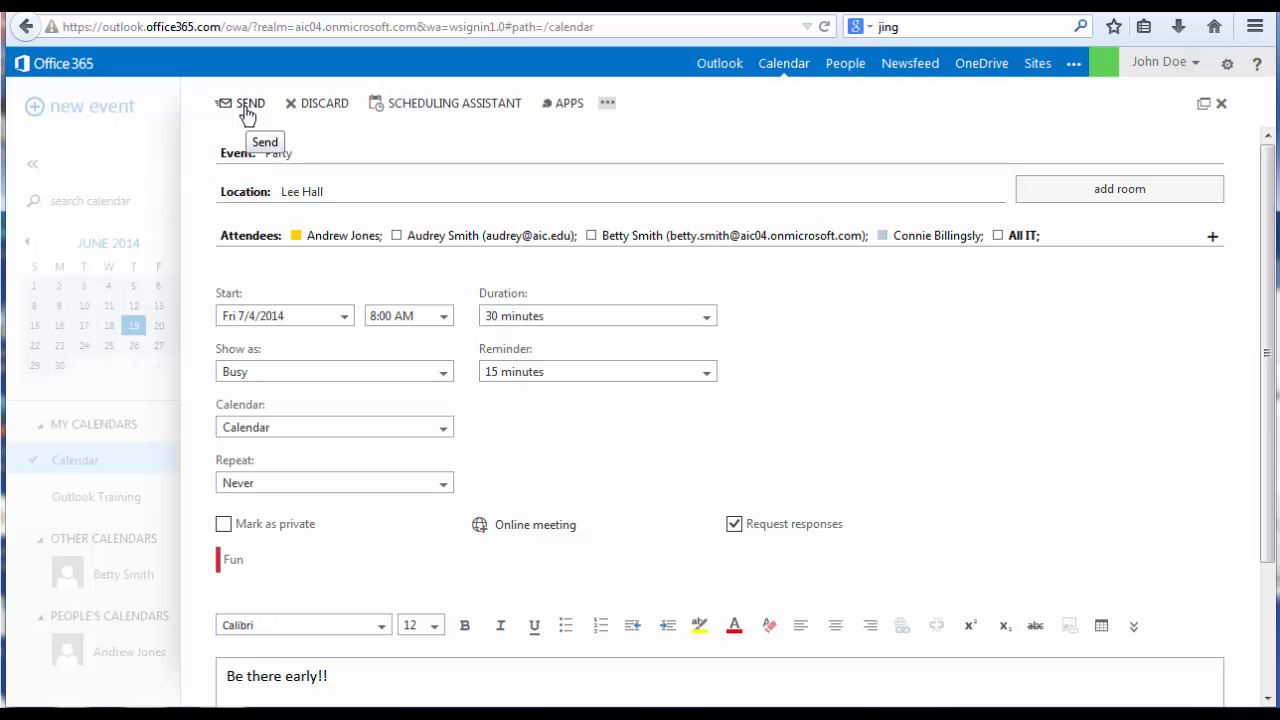
pyautogui.click(247, 110)
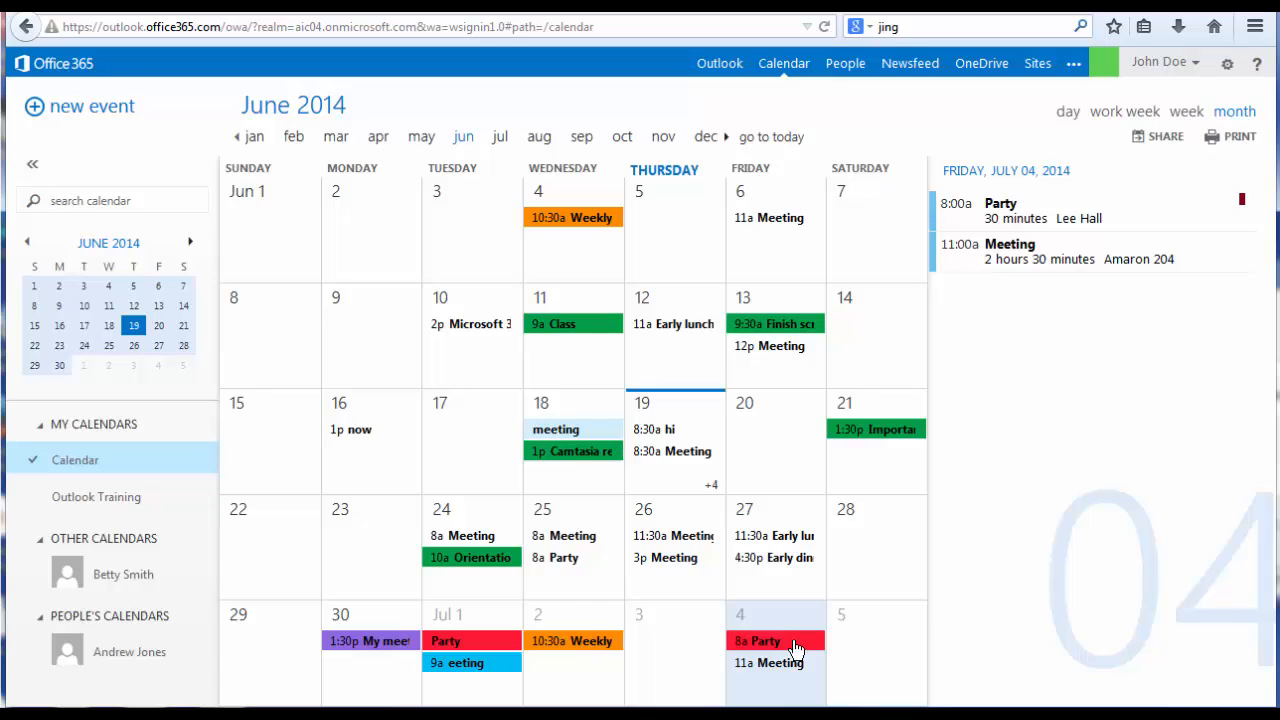
# Review the July 4 Party event's details, close them, and open the newest Party acceptance in the Outlook inbox.
pyautogui.click(795, 645)
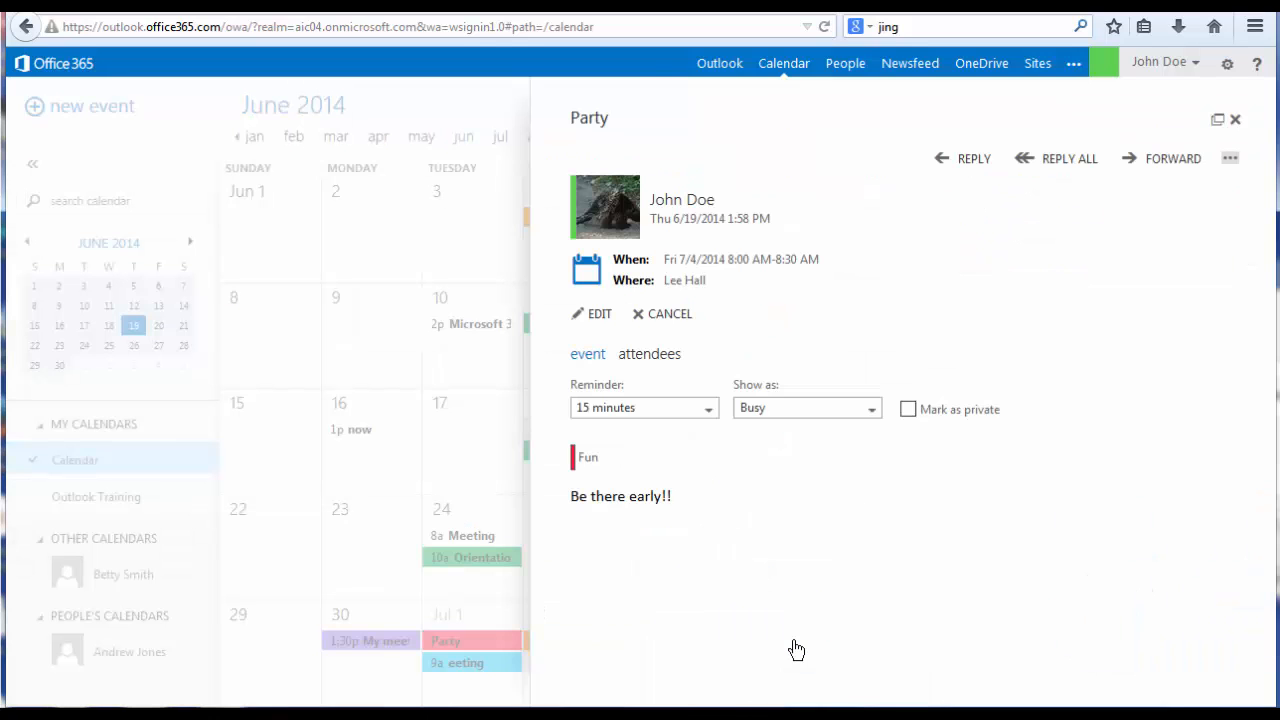
pyautogui.click(1236, 120)
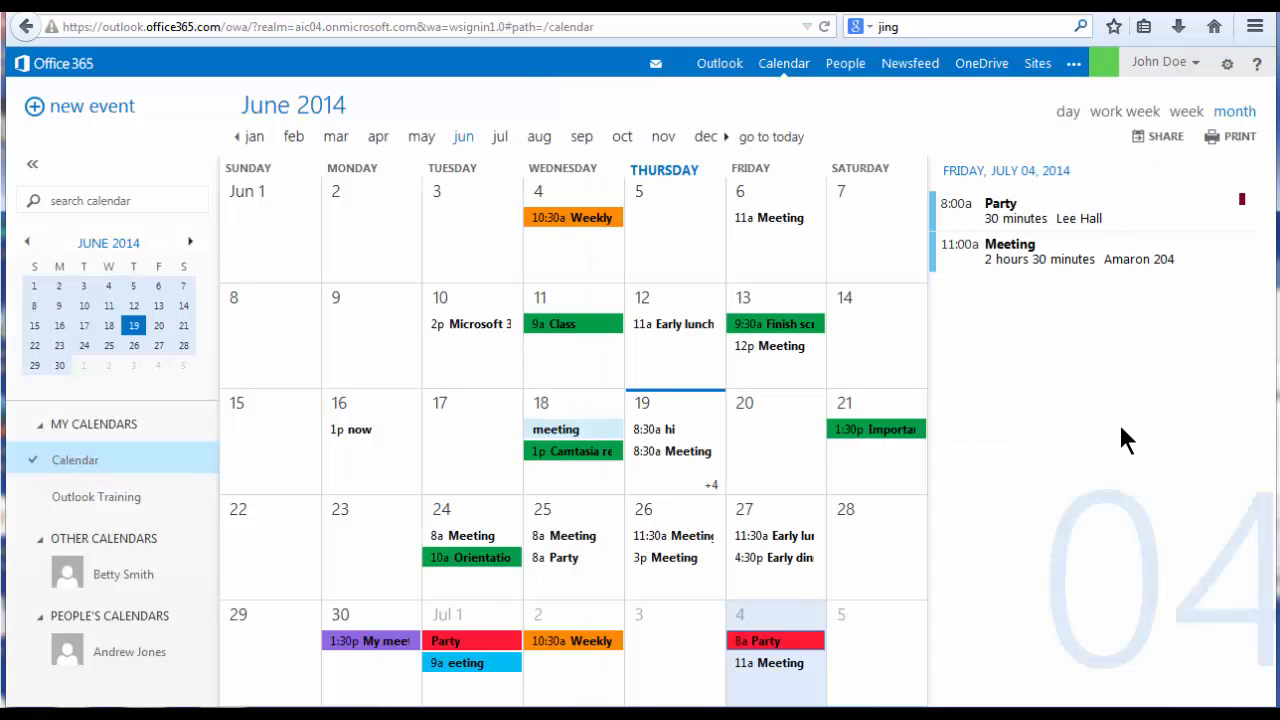
pyautogui.click(713, 65)
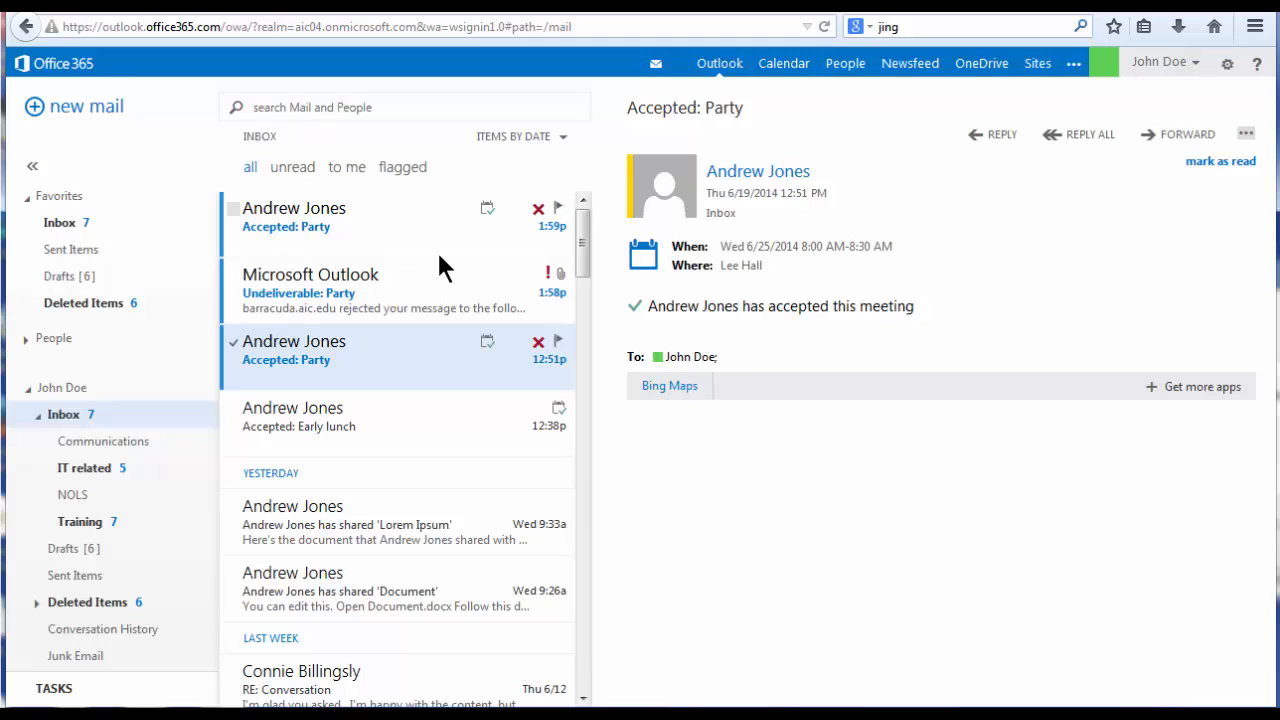
pyautogui.click(388, 229)
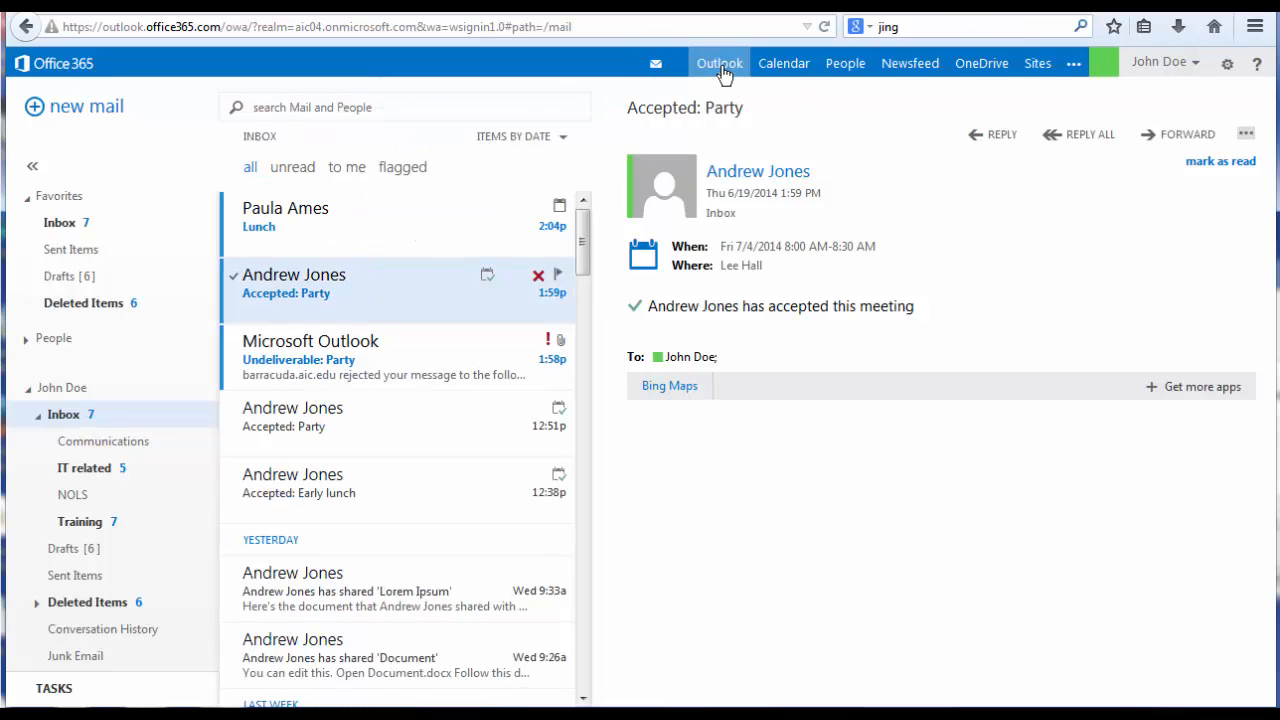
# Open the Lunch meeting invitation in the inbox and accept it, sending the response immediately without editing it.
pyautogui.click(330, 243)
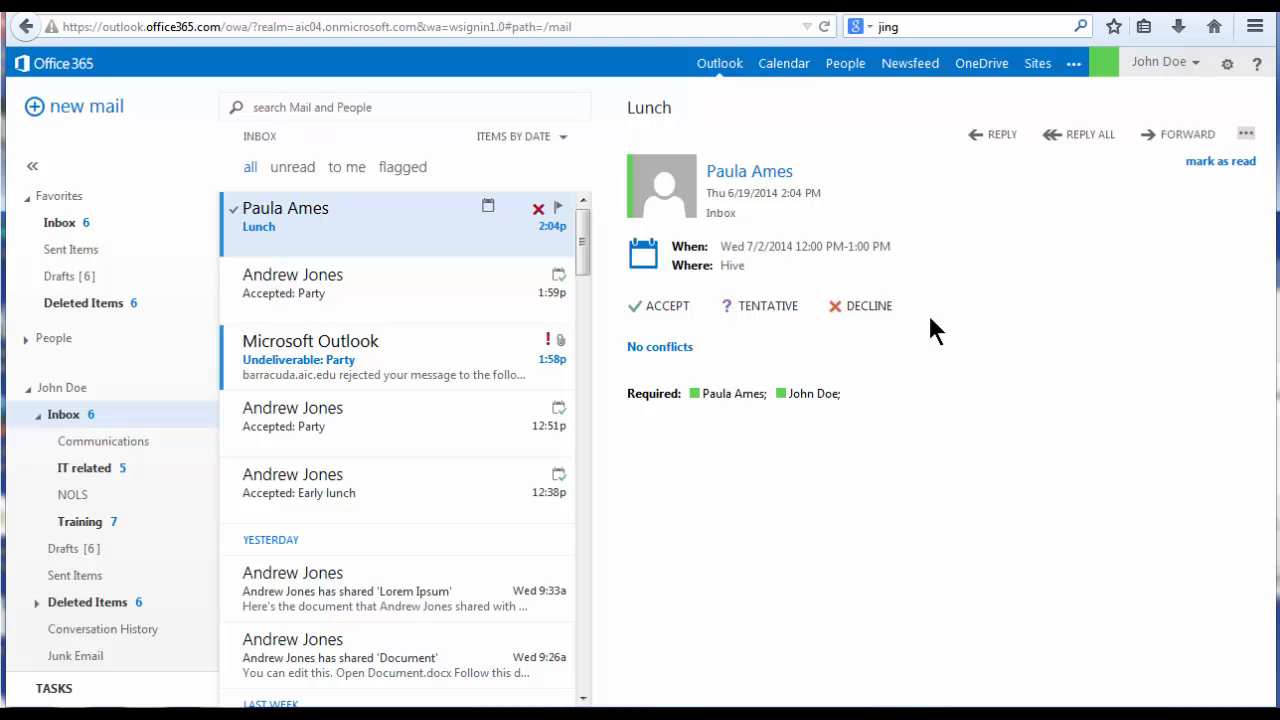
pyautogui.click(659, 310)
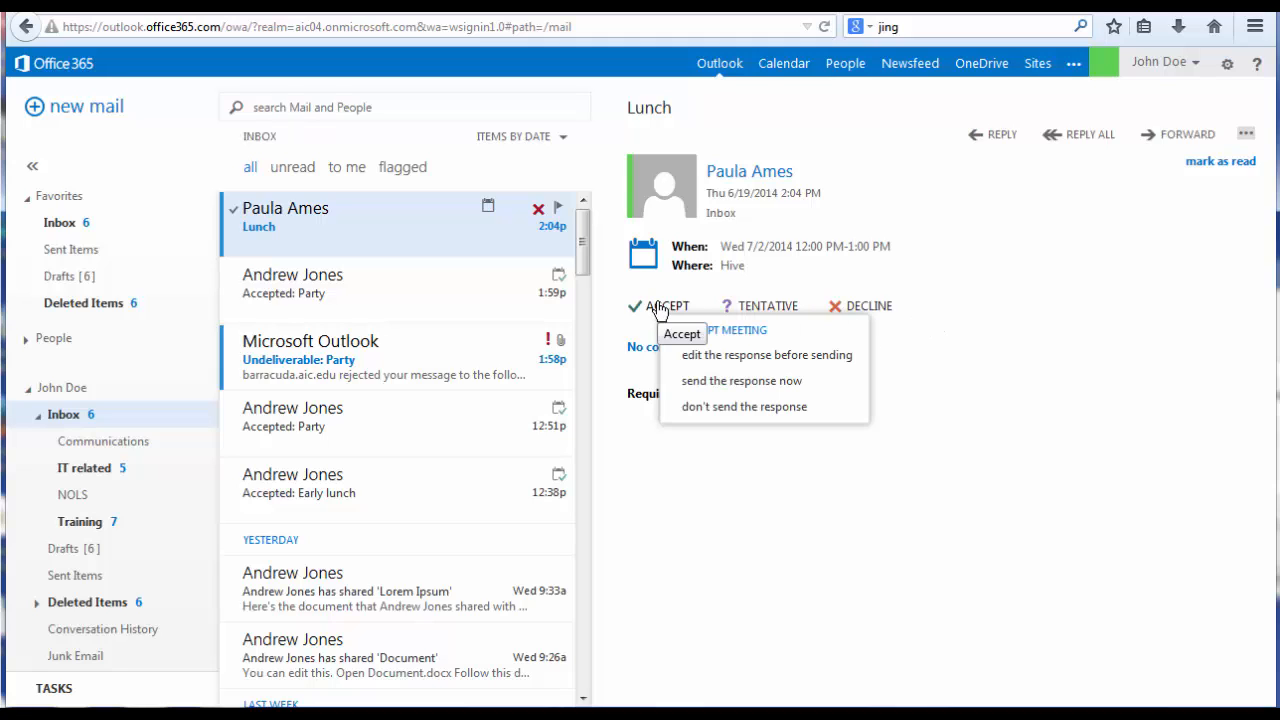
pyautogui.click(758, 383)
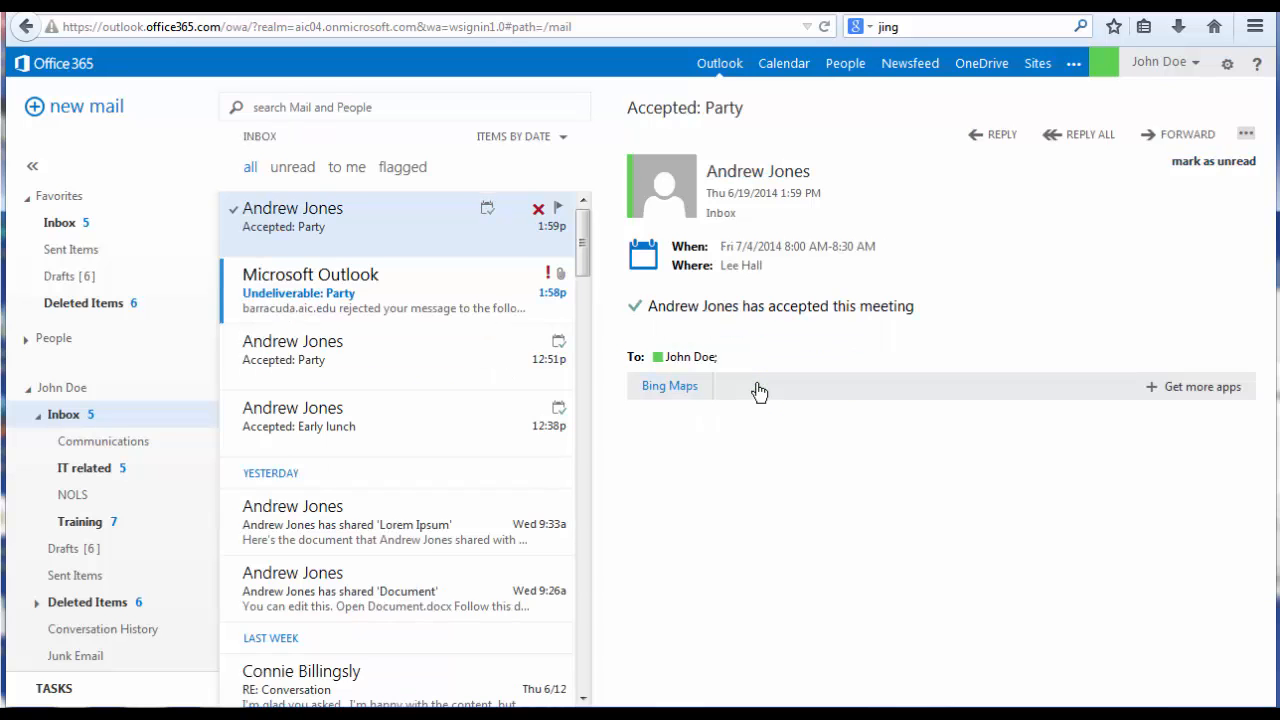
# Open the July 2 Lunch event in the calendar and assign it the Recreation category.
pyautogui.click(783, 63)
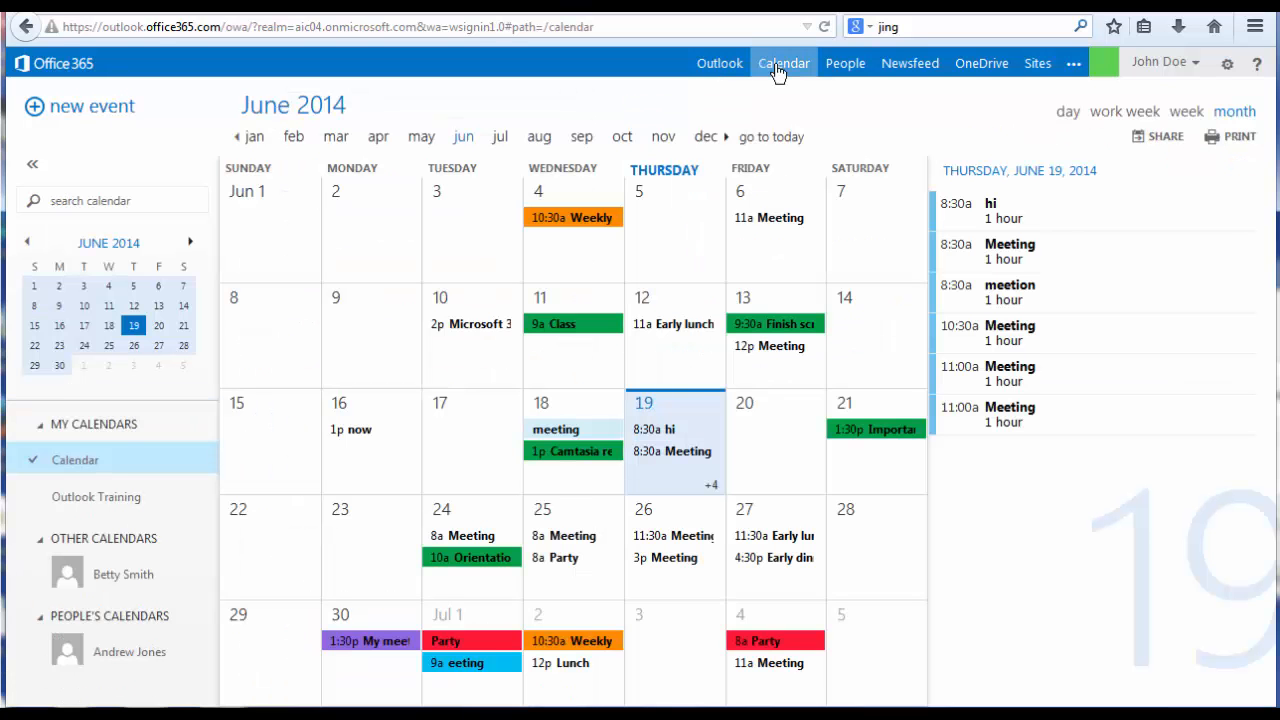
pyautogui.click(573, 675)
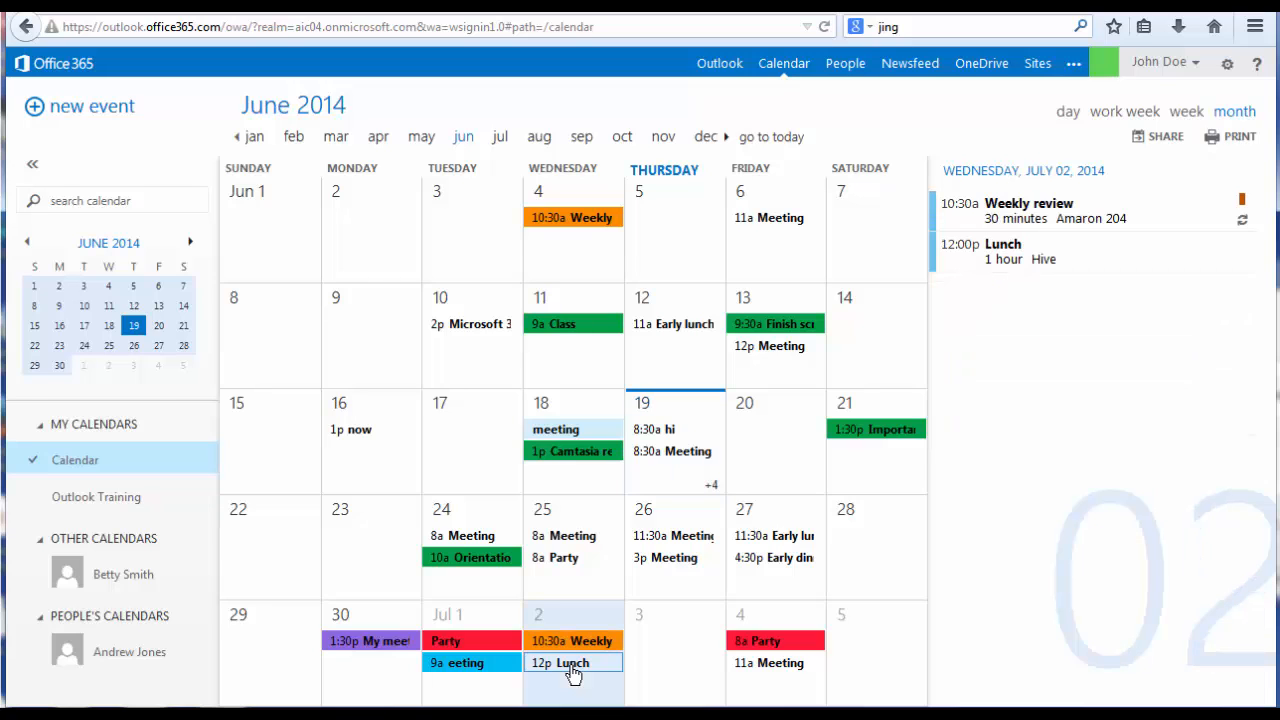
pyautogui.click(573, 675)
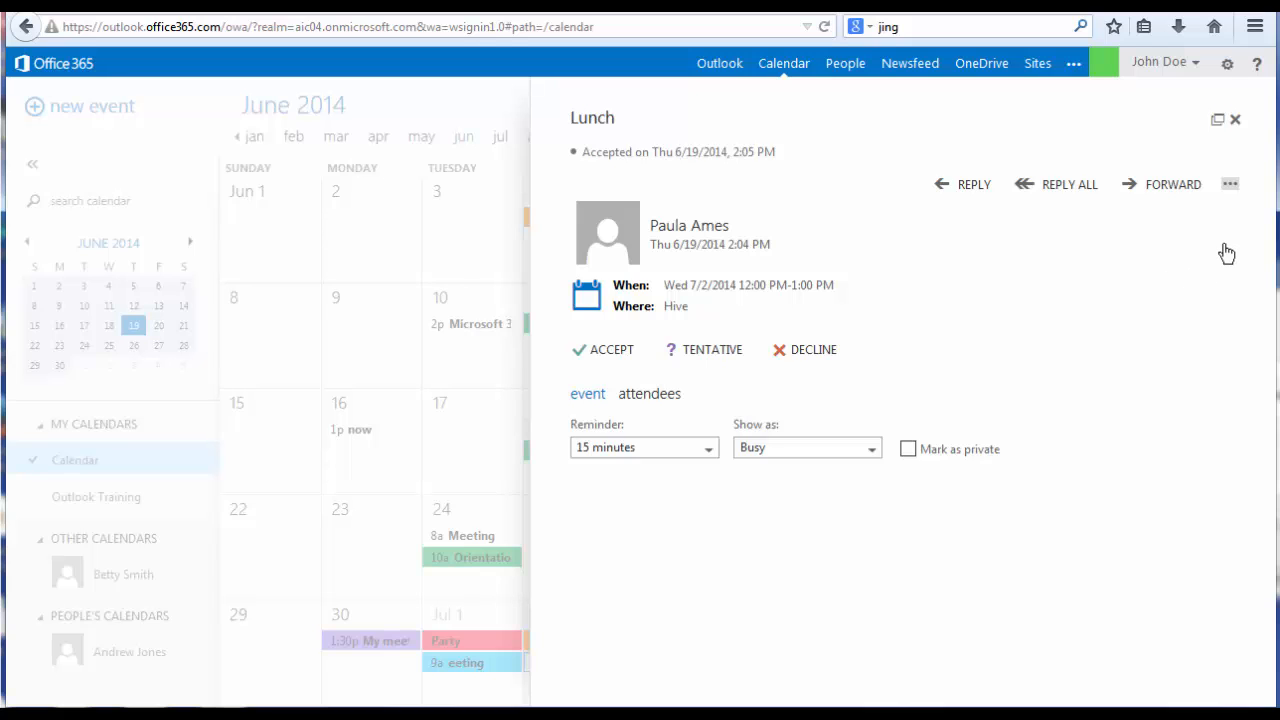
pyautogui.click(1231, 197)
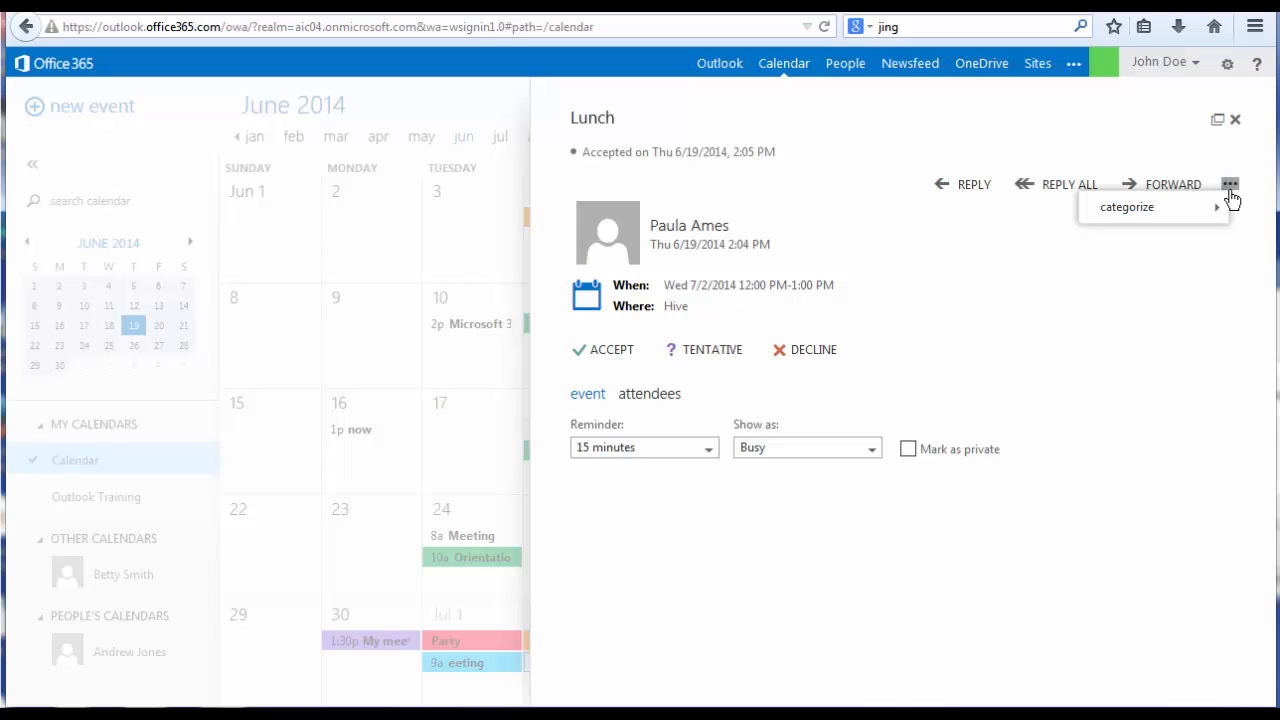
pyautogui.moveTo(1197, 209)
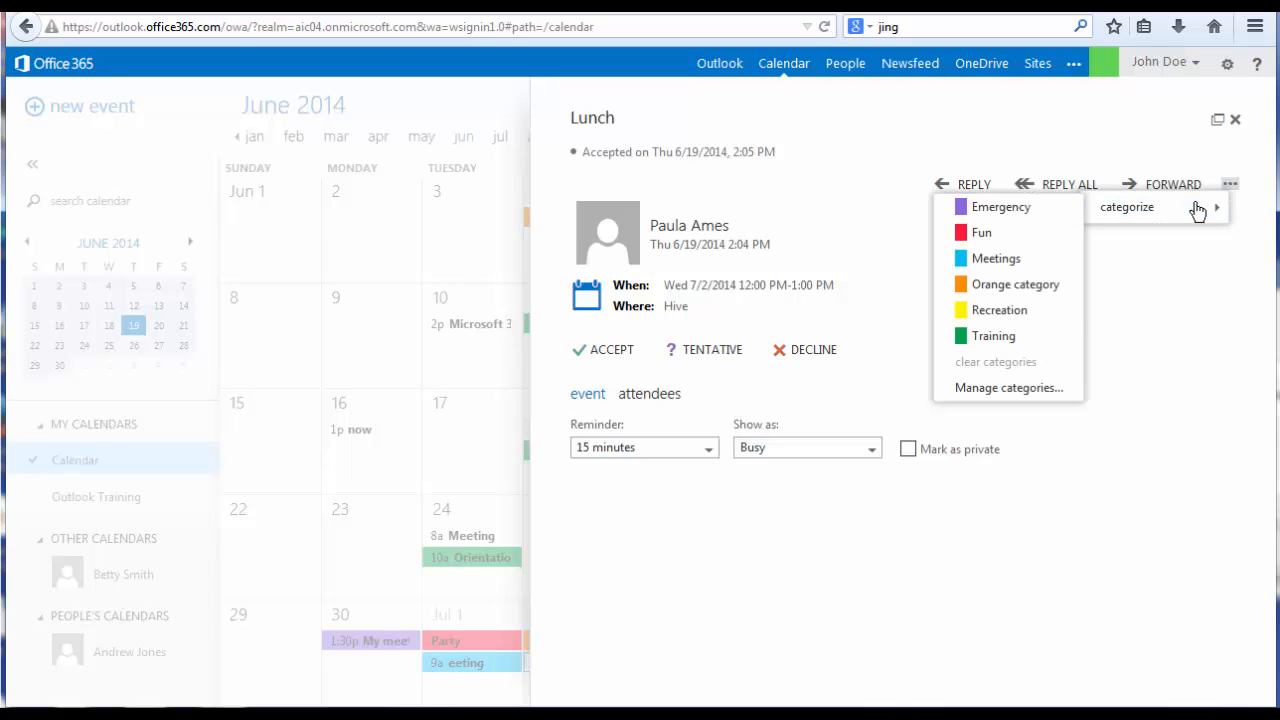
pyautogui.click(997, 312)
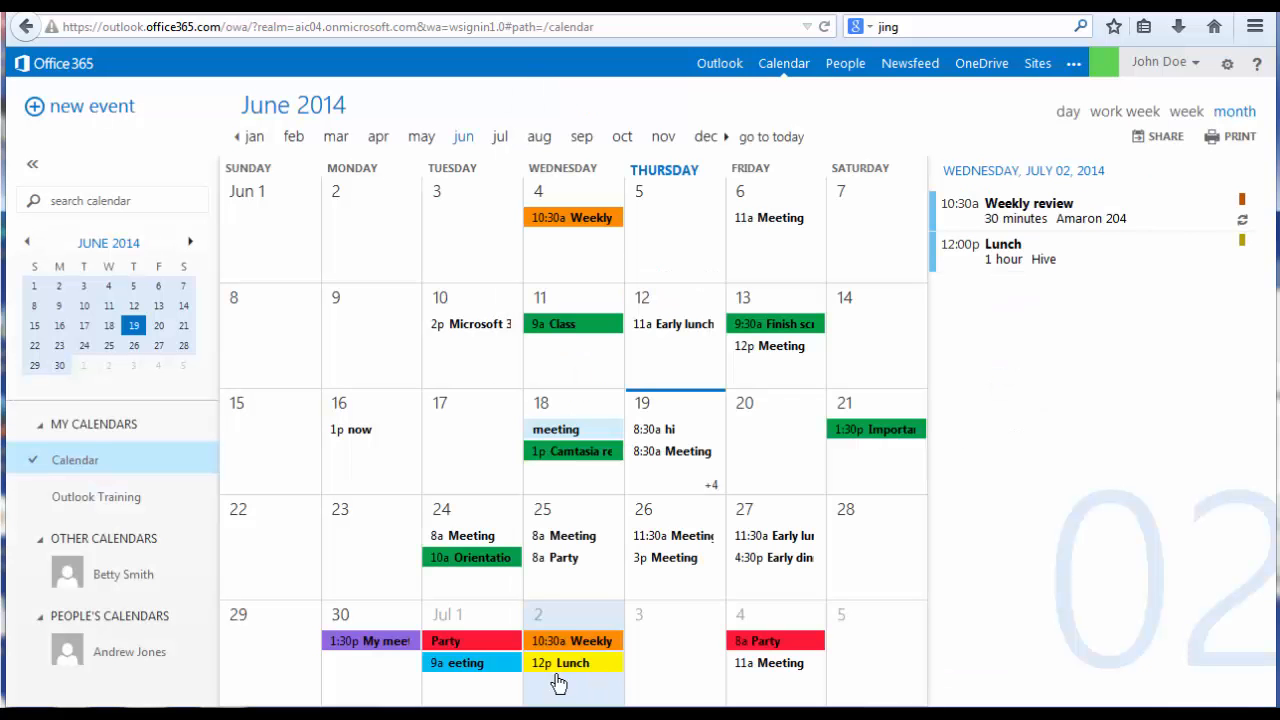
# Review the attendee responses for the 8 AM Meeting on June 24, and close the event's details.
pyautogui.click(468, 543)
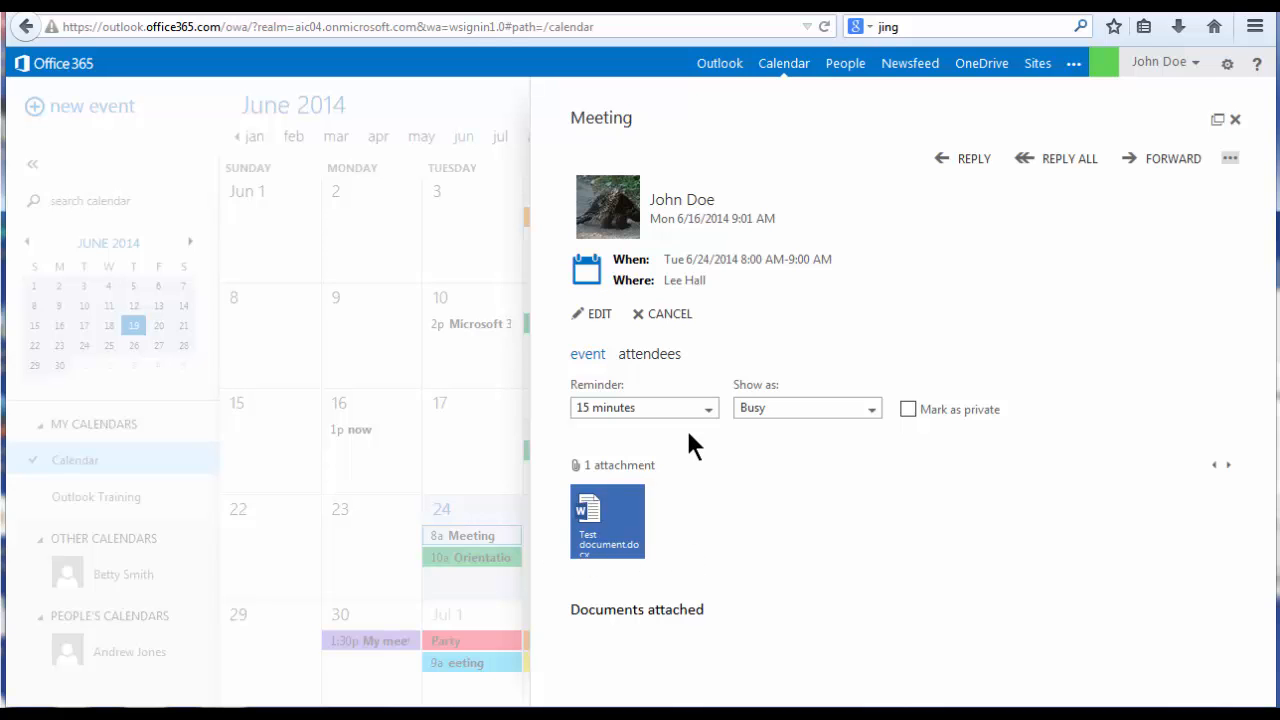
pyautogui.click(638, 358)
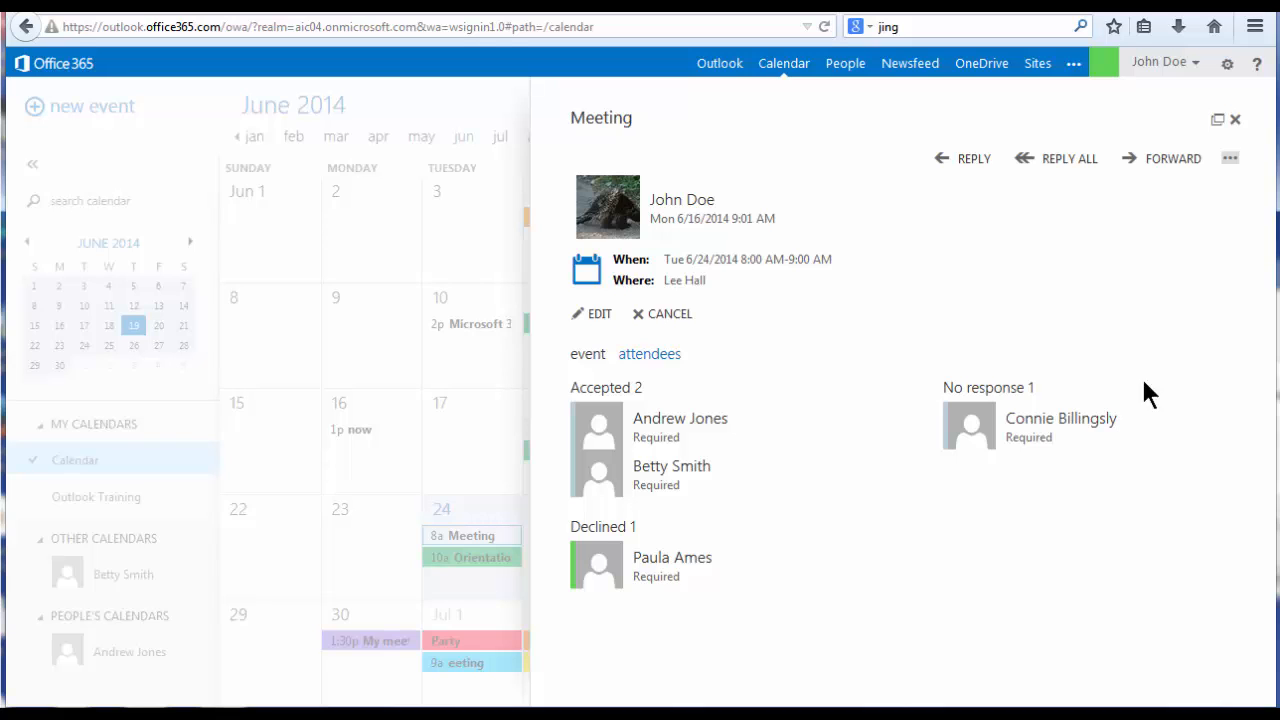
pyautogui.click(1235, 121)
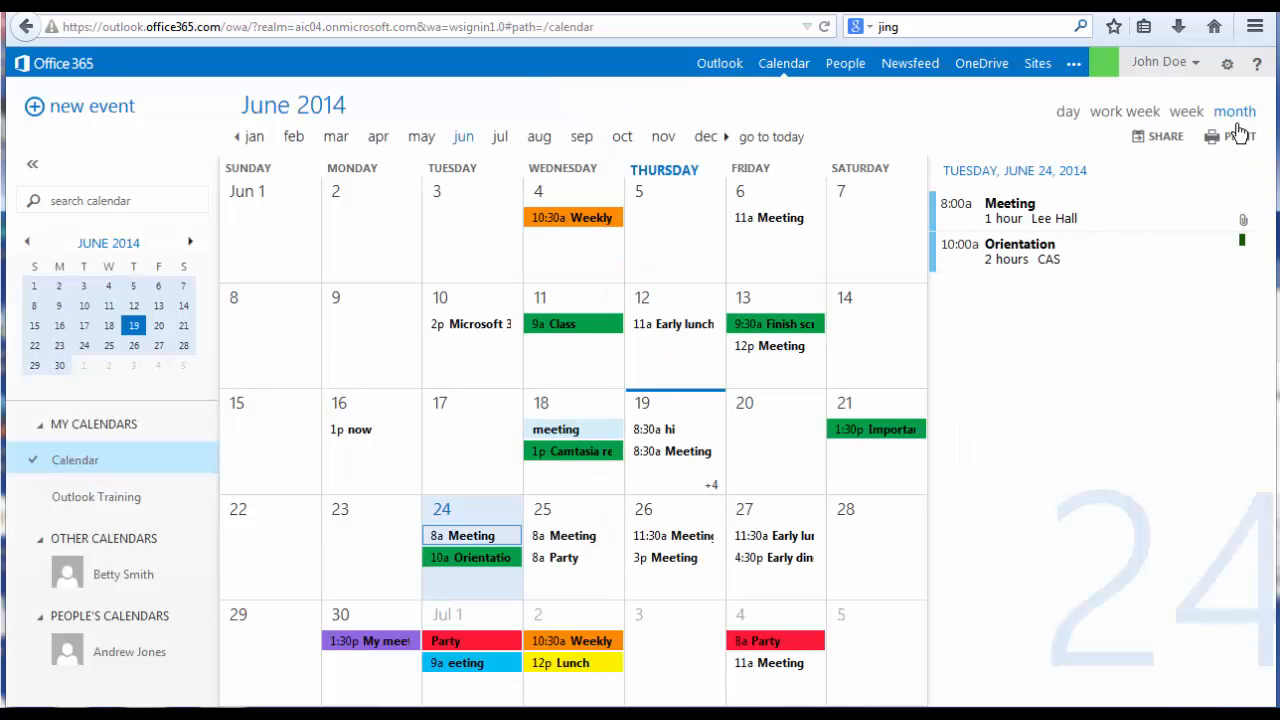